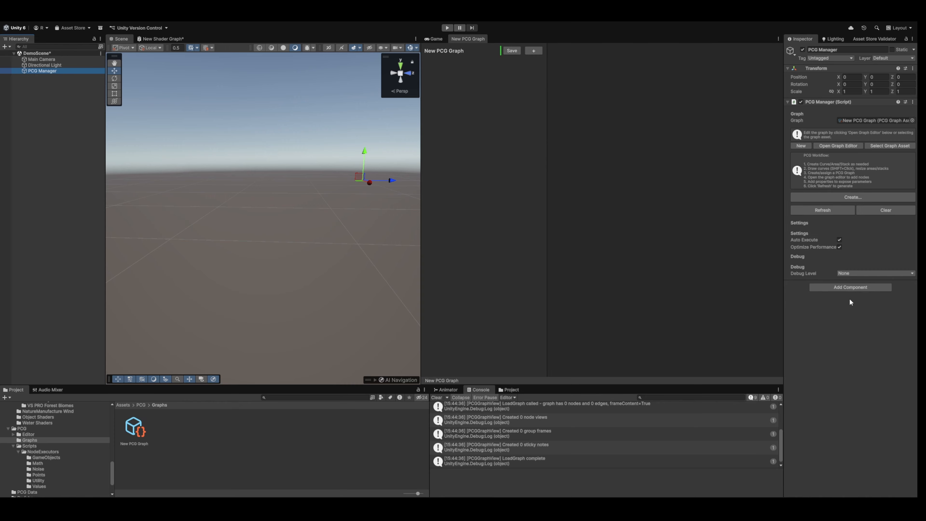
click(840, 331)
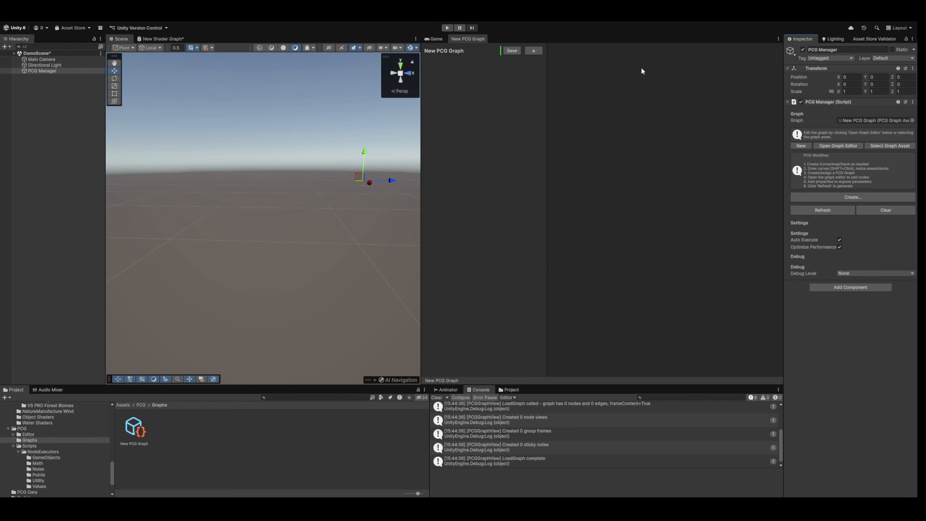
click(32, 86)
click(47, 71)
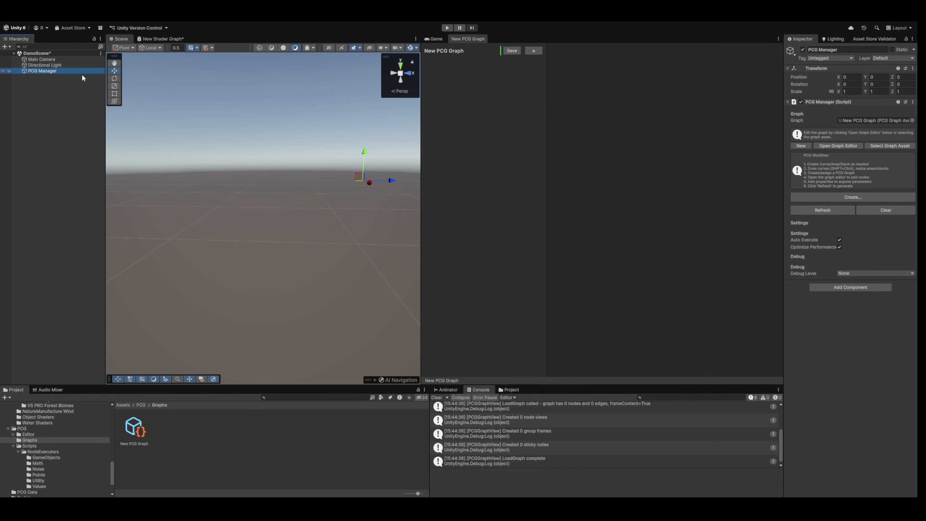
right_drag(276, 136, 325, 153)
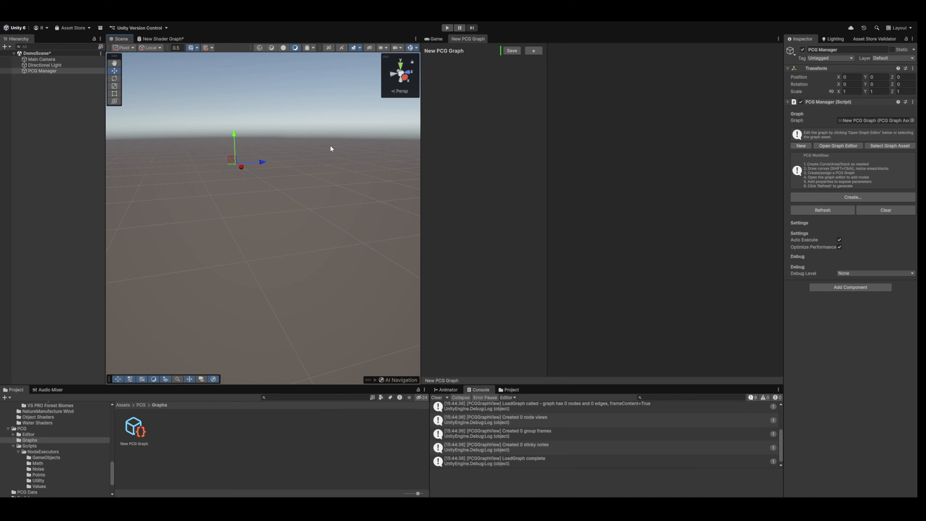
Create a Plane object at the root of the scene hierarchy and name it Ground.
click(50, 117)
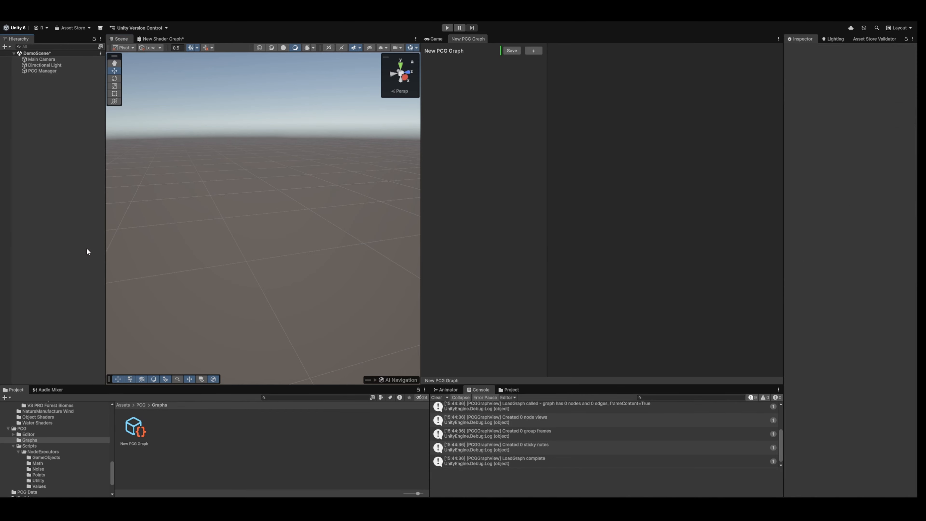
click(195, 283)
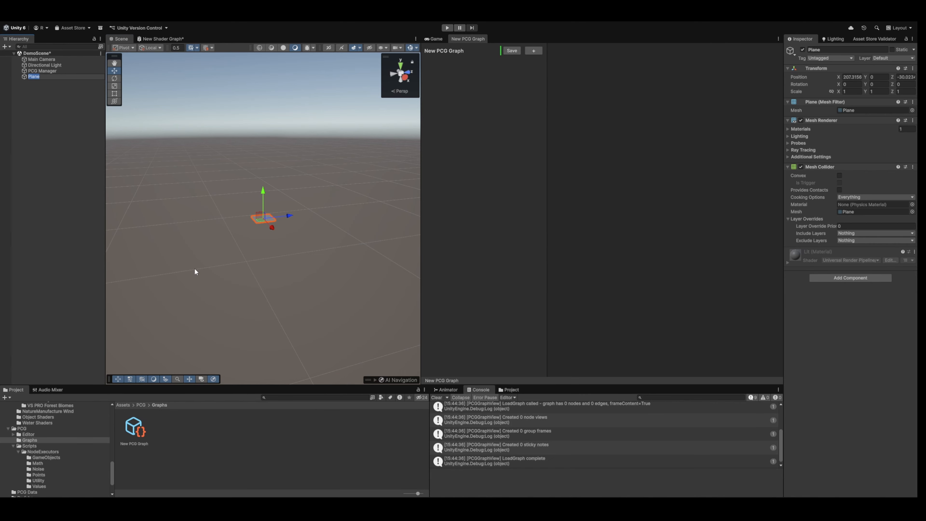
text(Grpo)
key(BackSpace)
key(BackSpace)
text(ound)
key(Return)
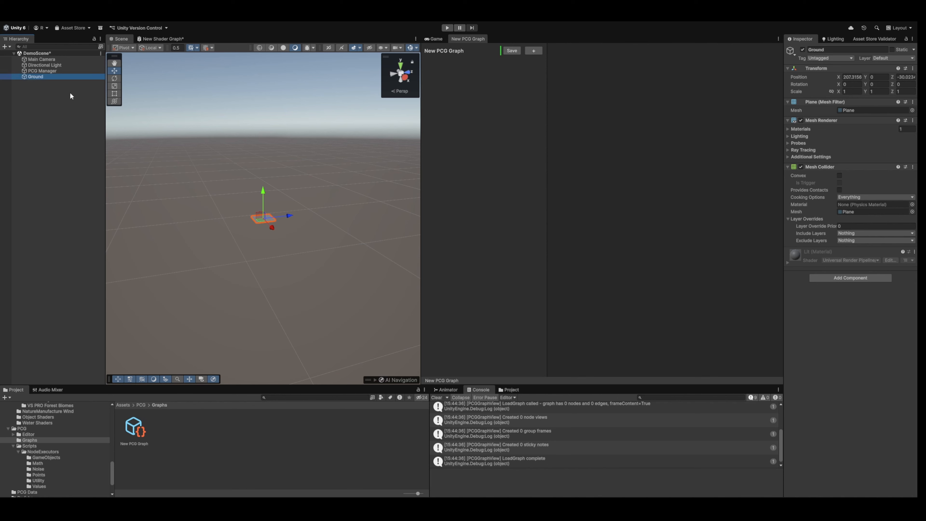
Set the Ground plane's scale to 100 on both X and Z.
click(852, 90)
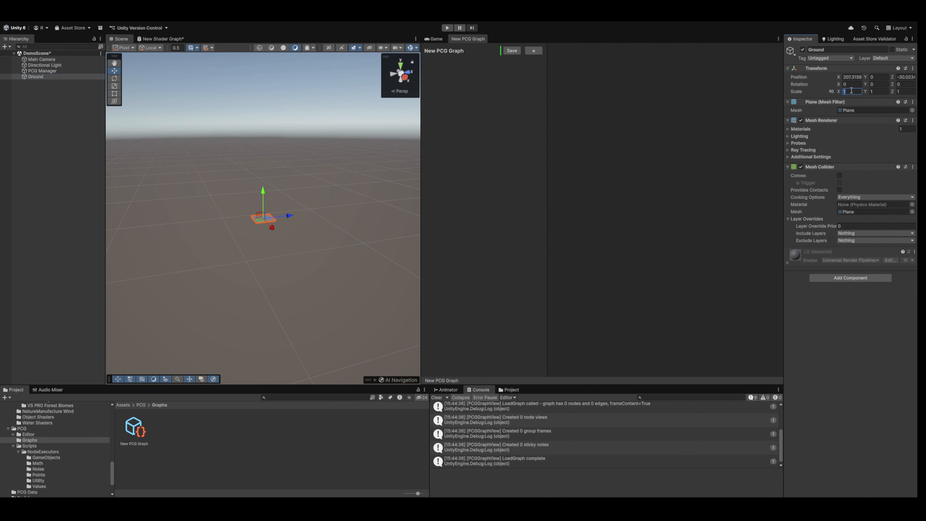
text(100)
click(906, 91)
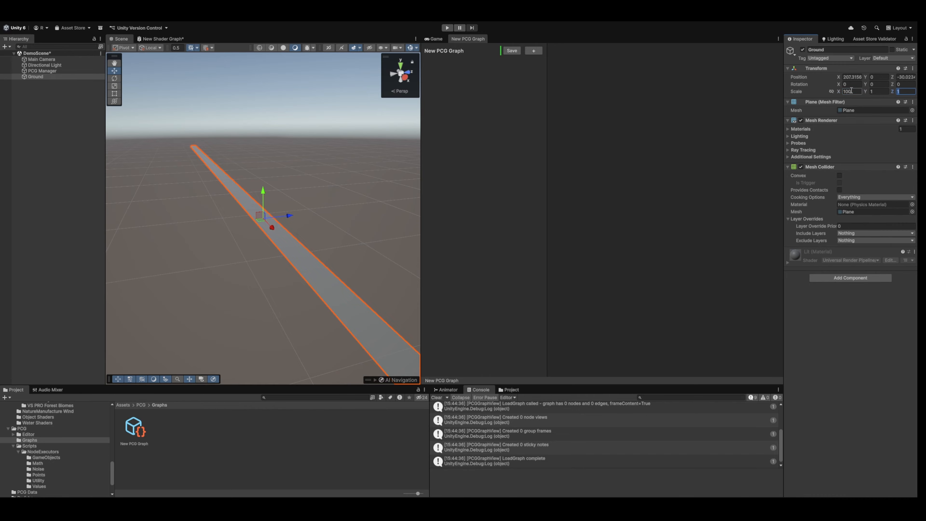
text(100)
right_drag(305, 57, 328, 62)
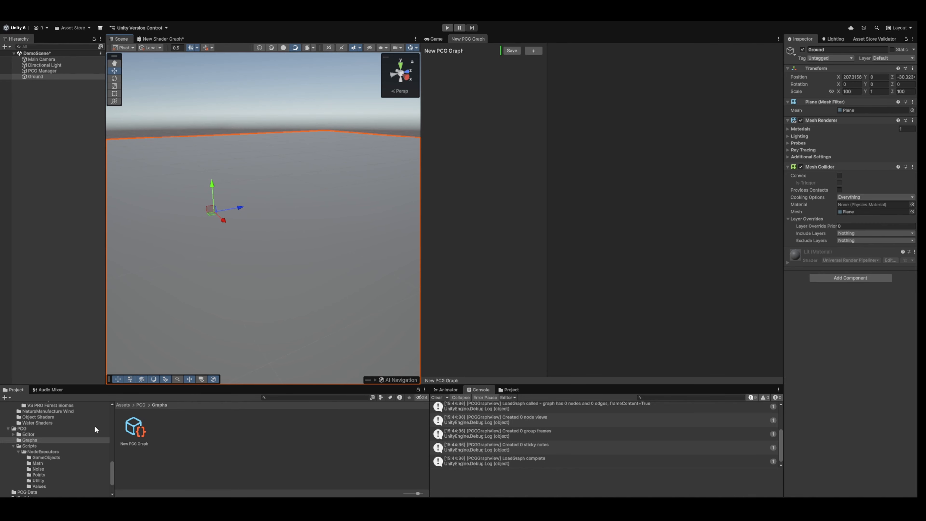
Apply the M_ground_beech_forest_Moss material from the Ground Materials folder to the Ground plane.
scroll(79, 413, up, 10)
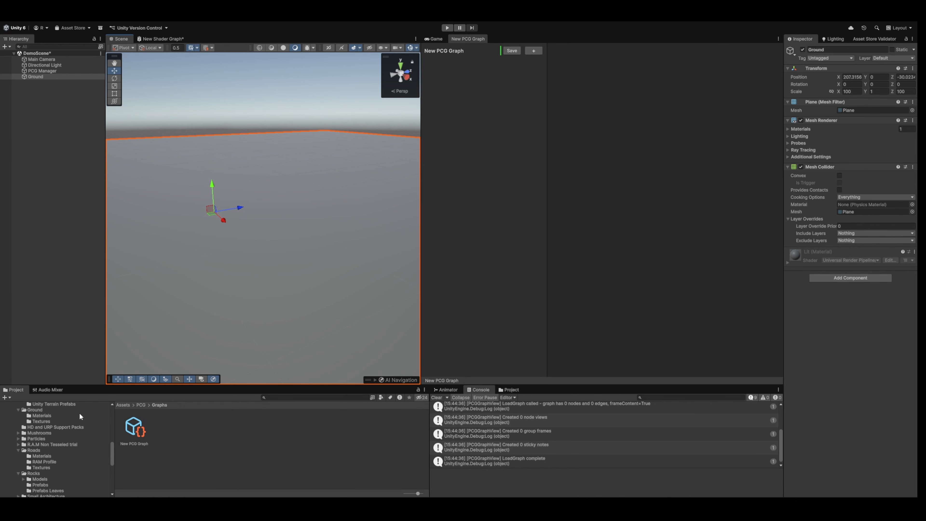
click(66, 437)
drag(203, 426, 256, 284)
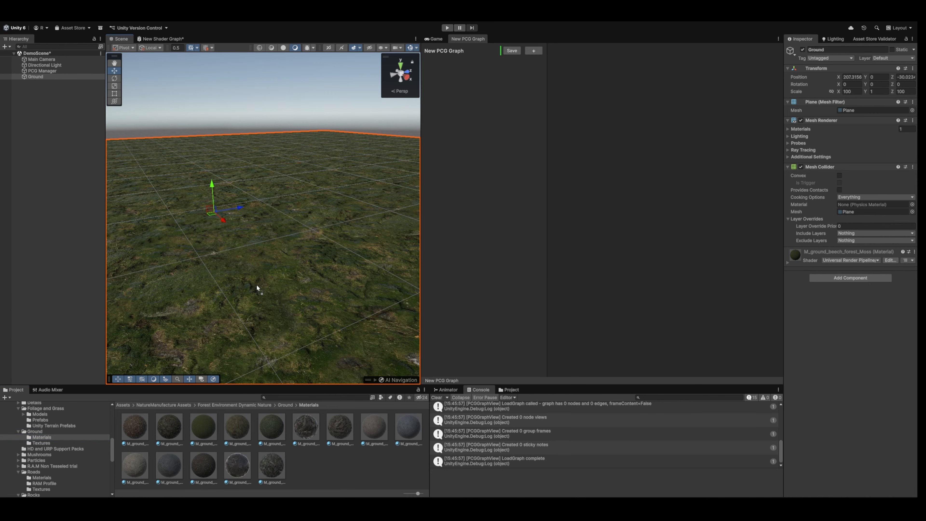
right_drag(256, 284, 326, 165)
Create a Curve object from the PCG Manager and select it among the manager's children.
click(48, 71)
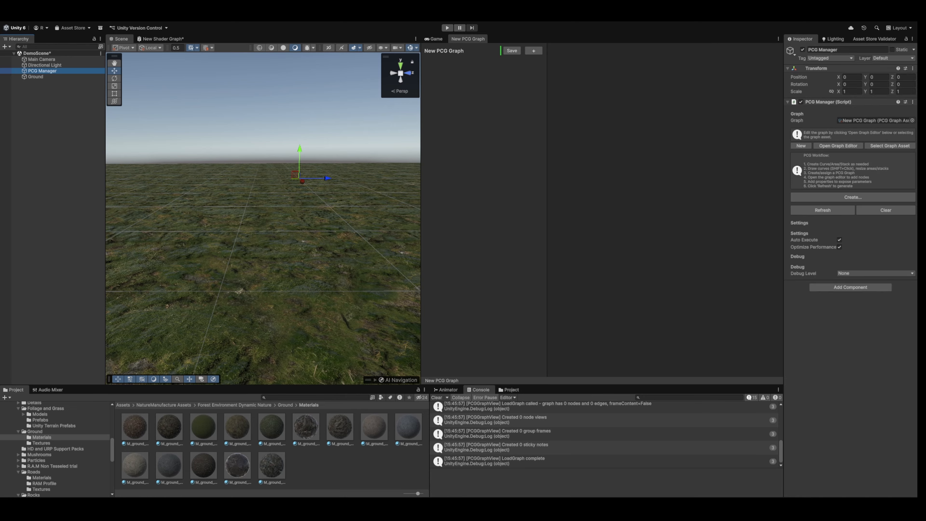
click(858, 197)
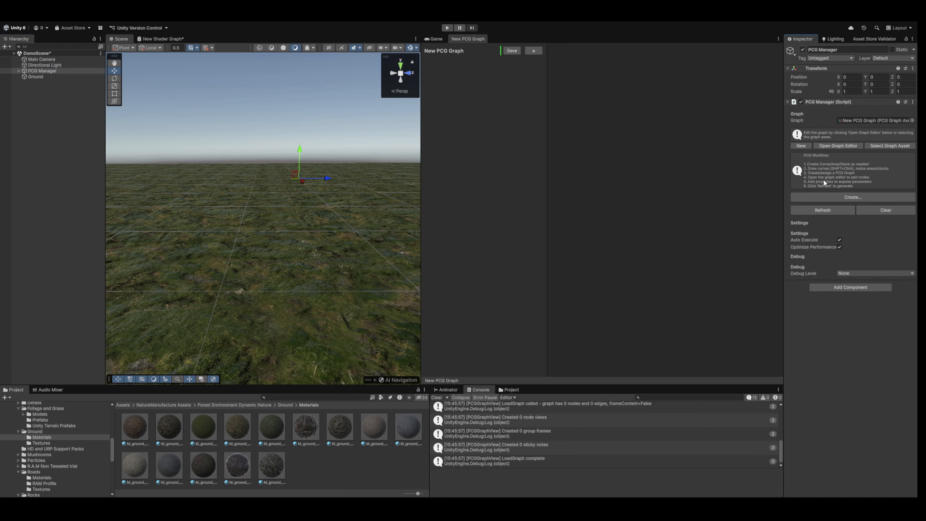
click(20, 71)
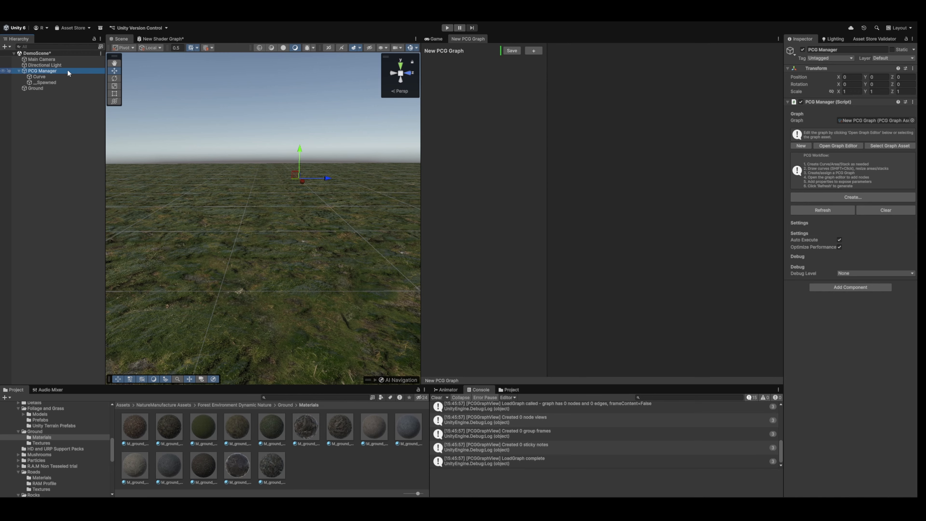
click(39, 77)
right_drag(263, 112, 178, 145)
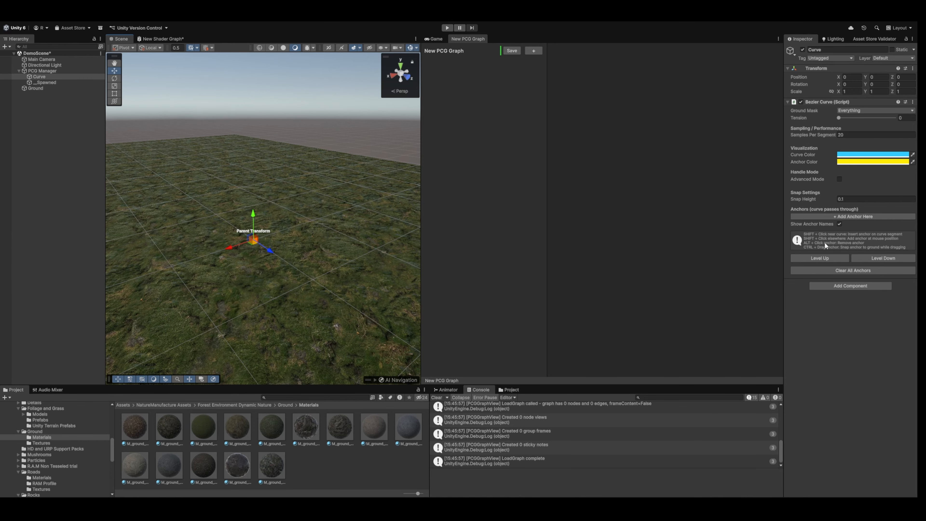
Place seven anchors on the ground around the parent transform to draw an open, roughly circular Bezier curve.
shift+click(354, 199)
shift+click(395, 272)
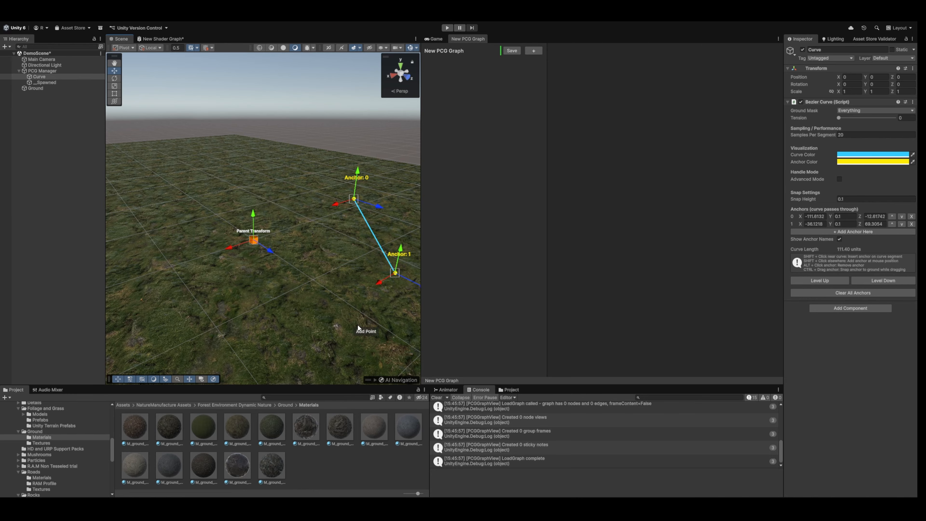
shift+click(299, 361)
shift+click(134, 291)
shift+click(140, 195)
shift+click(212, 168)
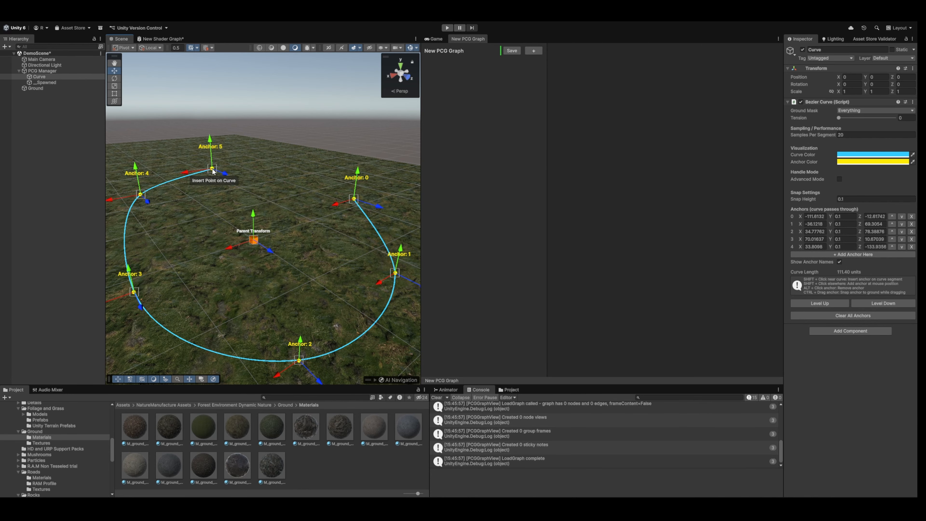
shift+click(283, 169)
mouse_move(294, 161)
right_down()
mouse_move(211, 178)
mouse_move(269, 157)
mouse_move(310, 168)
mouse_move(297, 165)
right_up()
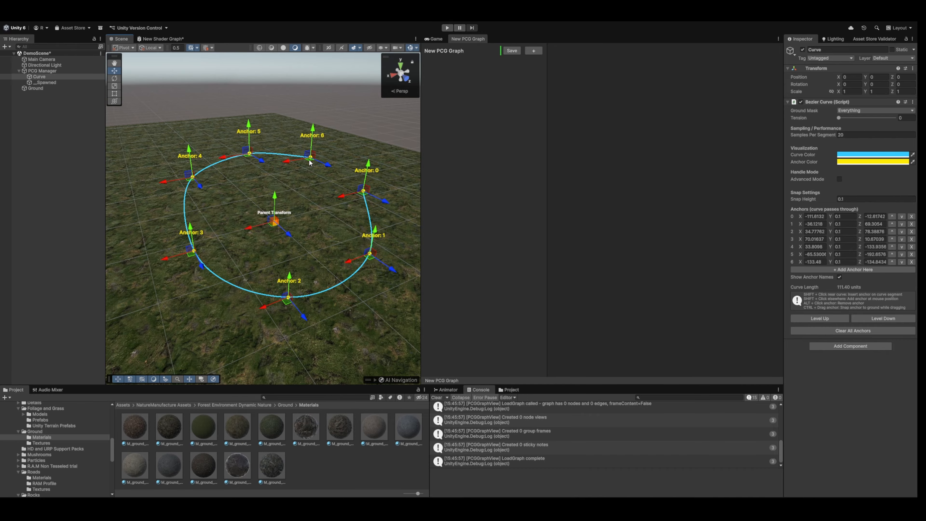
Move Anchors 3, 2, 1 and 0 outward along the ground to widen the curve.
click(843, 199)
mouse_move(235, 123)
right_down()
mouse_move(255, 120)
mouse_move(198, 141)
mouse_move(240, 132)
right_up()
key(w)
key(a)
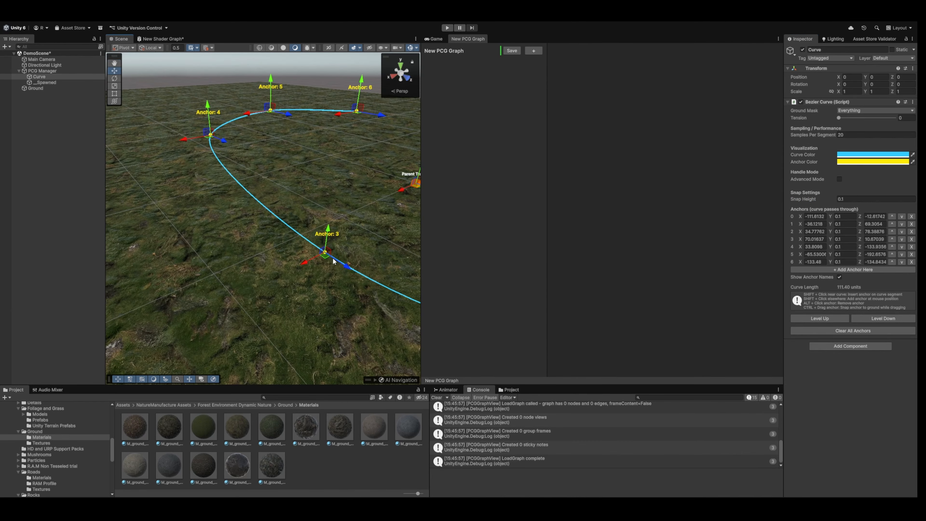
drag(330, 260, 203, 264)
right_drag(301, 219, 275, 234)
key(s)
key(d)
drag(339, 240, 283, 271)
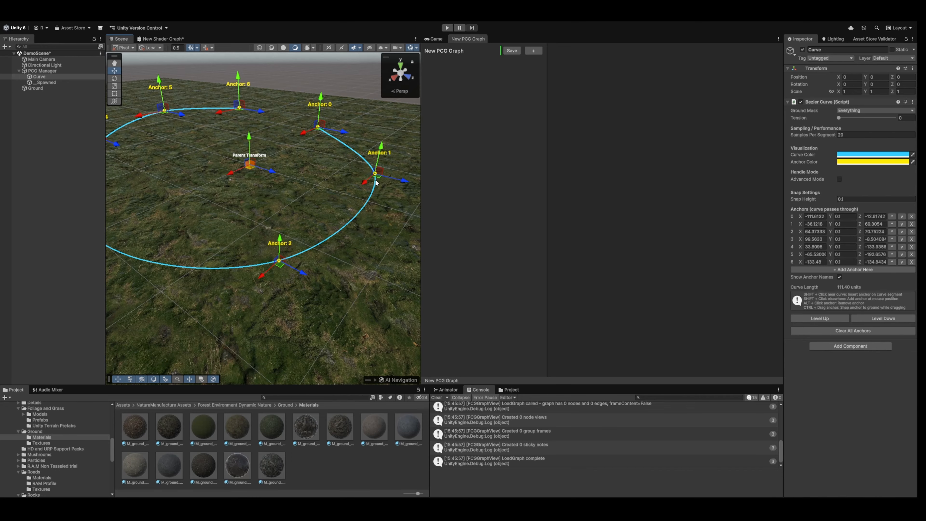
drag(375, 181, 400, 179)
drag(322, 127, 346, 116)
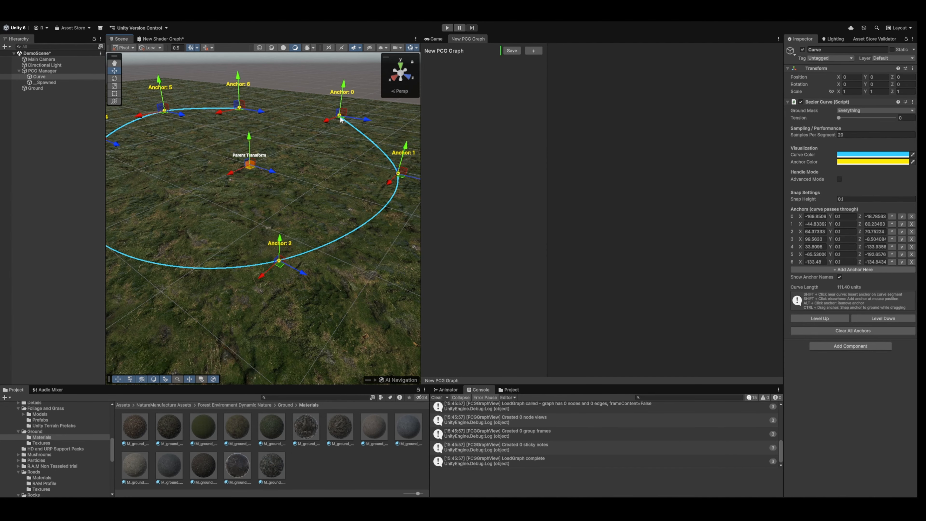
right_drag(346, 116, 199, 134)
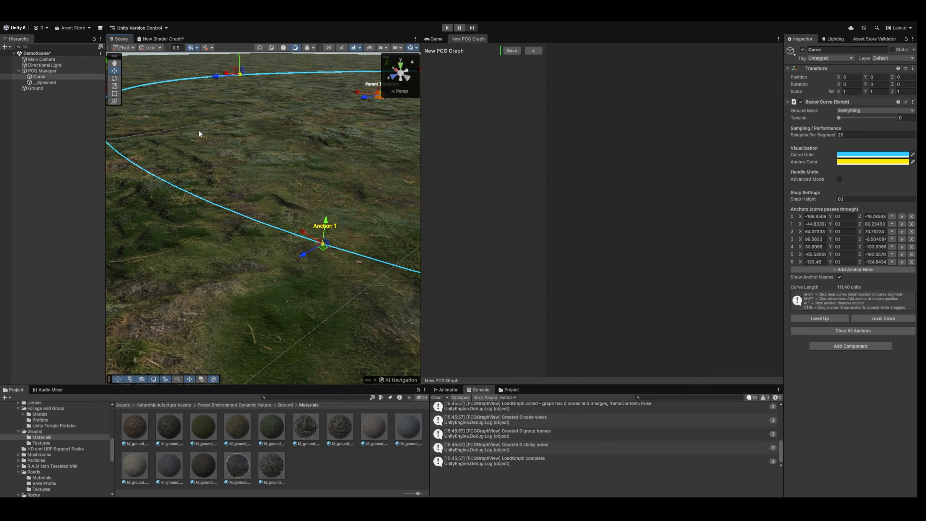
Try reshaping the curve at Anchor 1 with its manual handles in the curve's Advanced Mode.
click(840, 179)
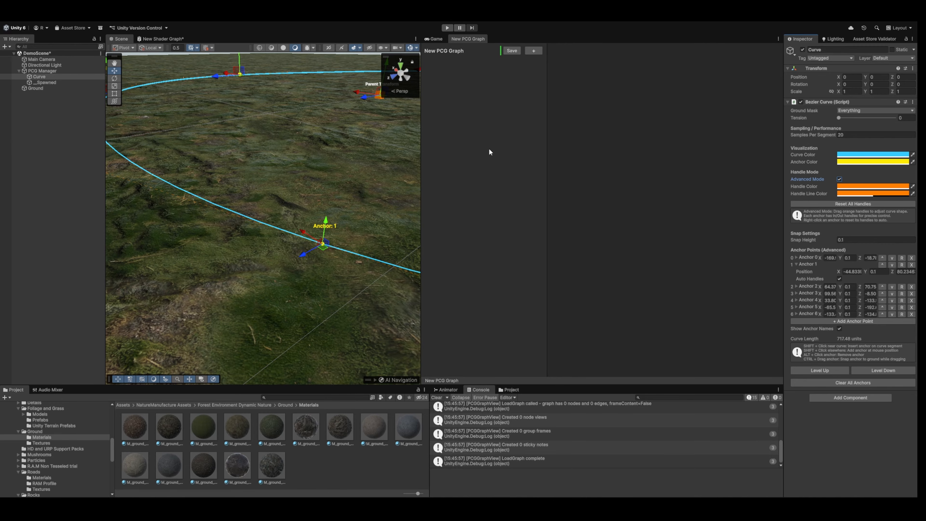
mouse_move(330, 173)
right_down()
mouse_move(373, 155)
mouse_move(327, 180)
right_up()
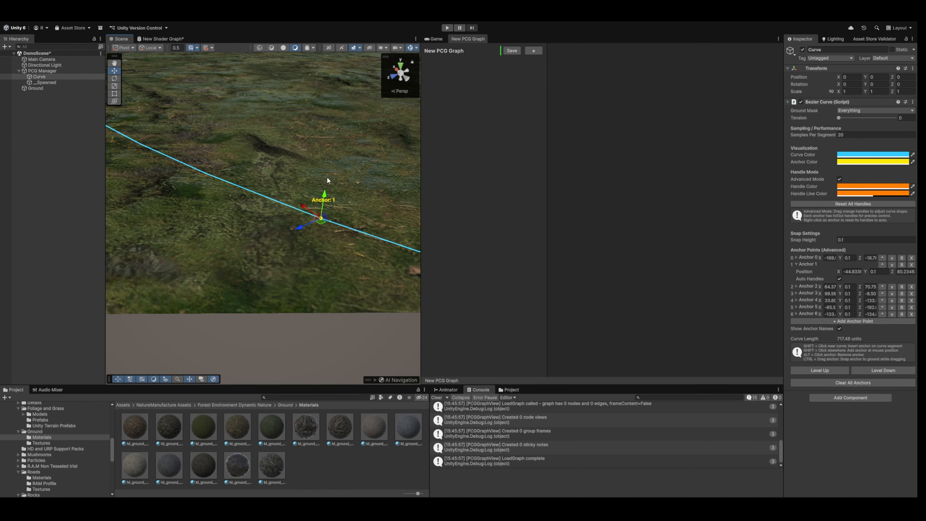
right_click(322, 219)
right_drag(321, 215, 347, 185)
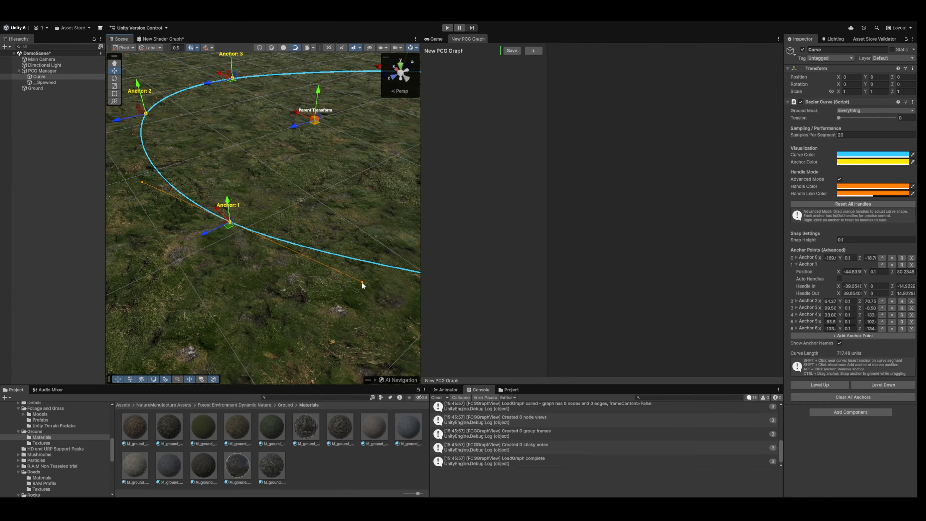
drag(361, 283, 321, 252)
right_drag(321, 252, 353, 248)
key(s)
drag(295, 233, 376, 264)
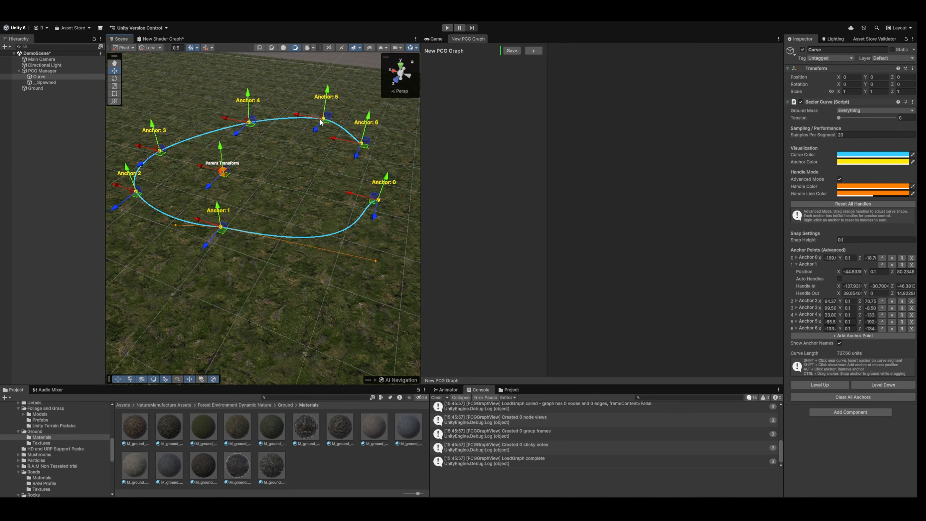
click(839, 179)
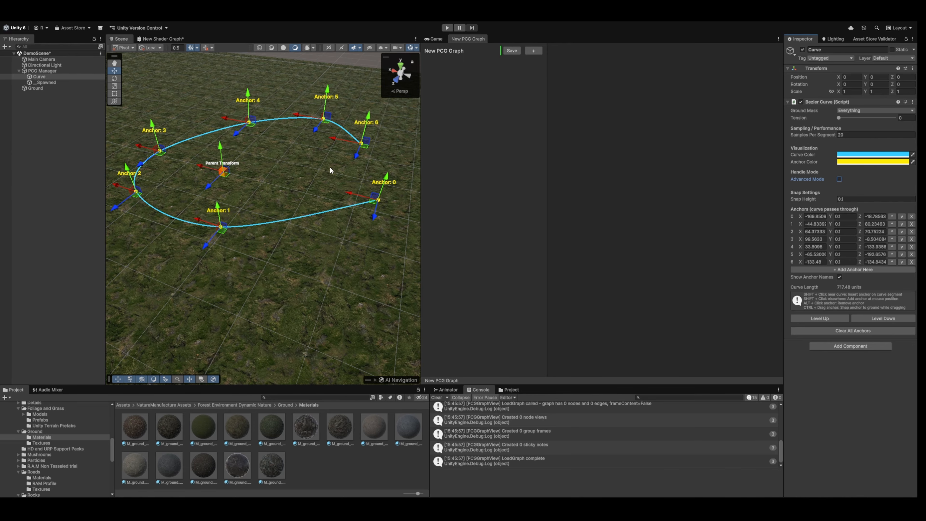
shift+right_drag(342, 124, 381, 106)
drag(839, 118, 801, 128)
alt+drag(215, 117, 75, 123)
right_drag(75, 123, 98, 120)
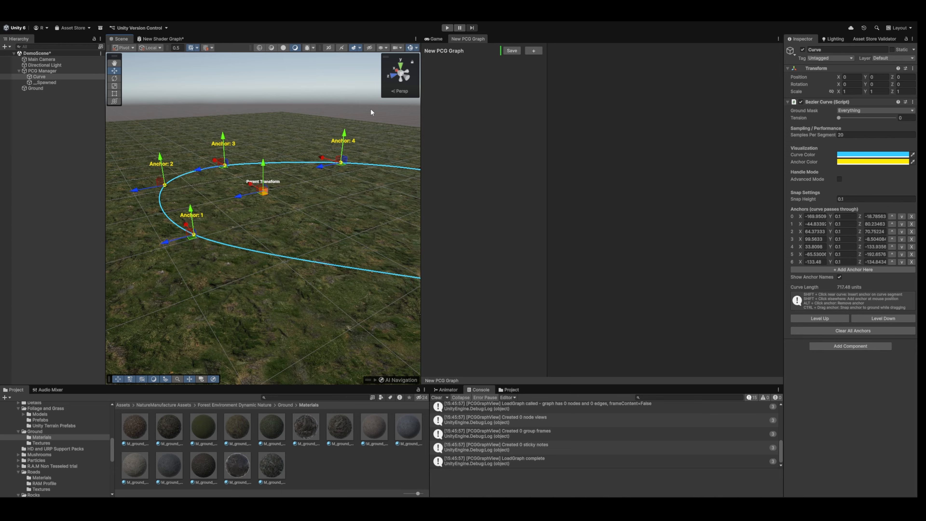
right_drag(274, 139, 227, 142)
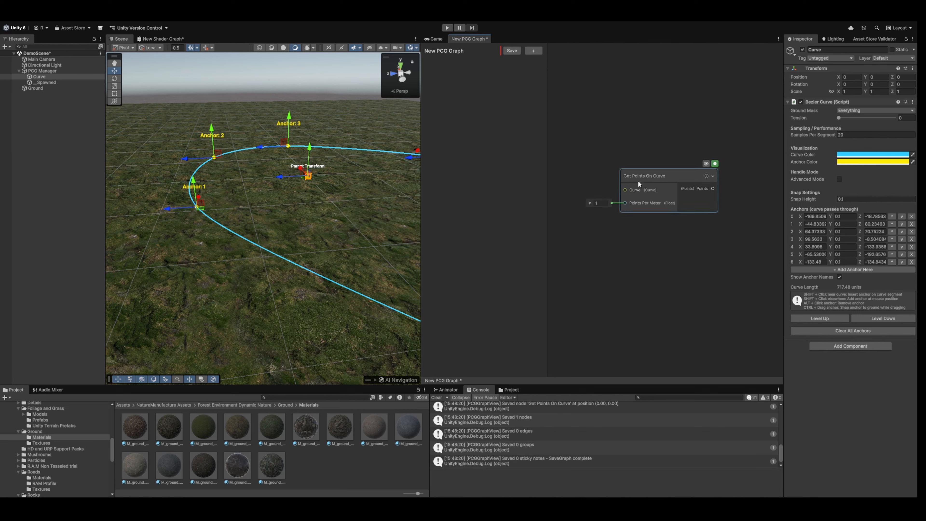
Add a Get Points On Curve node to the PCG graph and settle it in the empty graph area.
drag(658, 176, 668, 171)
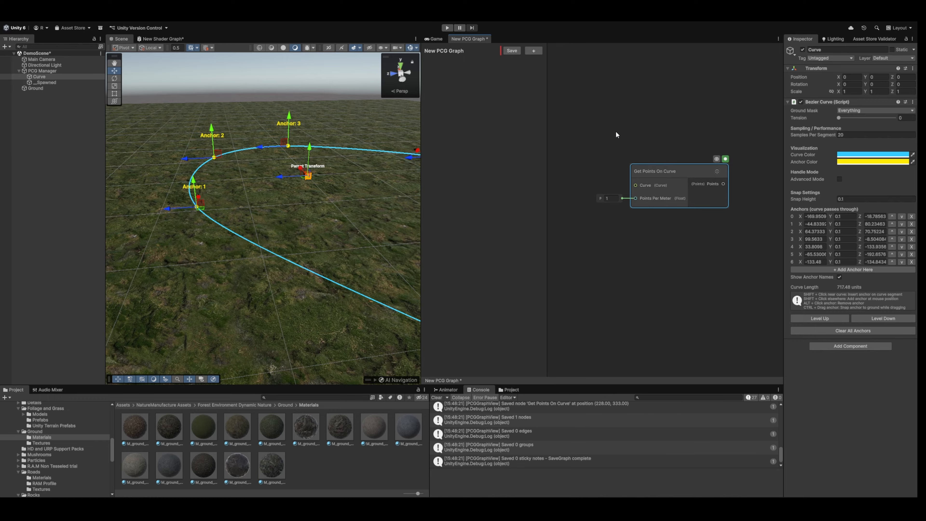
middle_drag(610, 115, 628, 115)
click(617, 112)
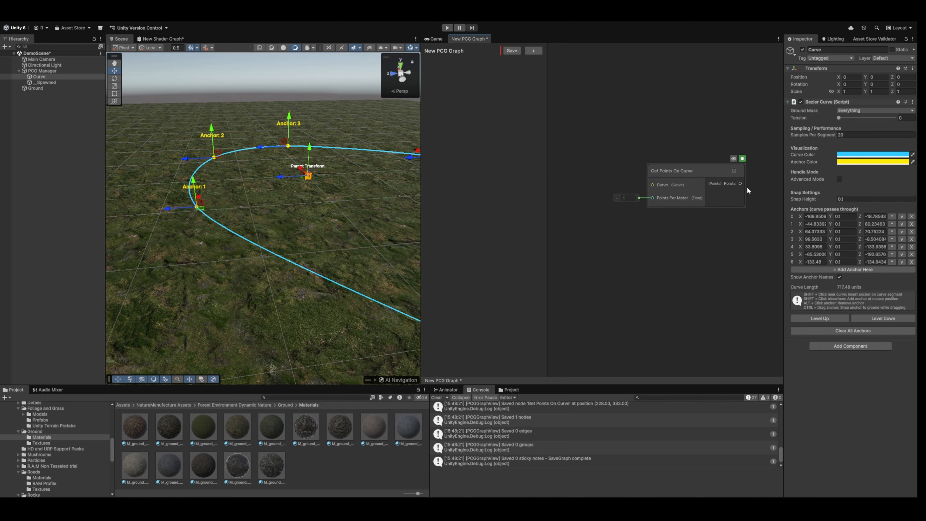
scroll(628, 81, down, 1)
mouse_move(628, 82)
middle_down()
mouse_move(618, 105)
mouse_move(628, 84)
middle_up()
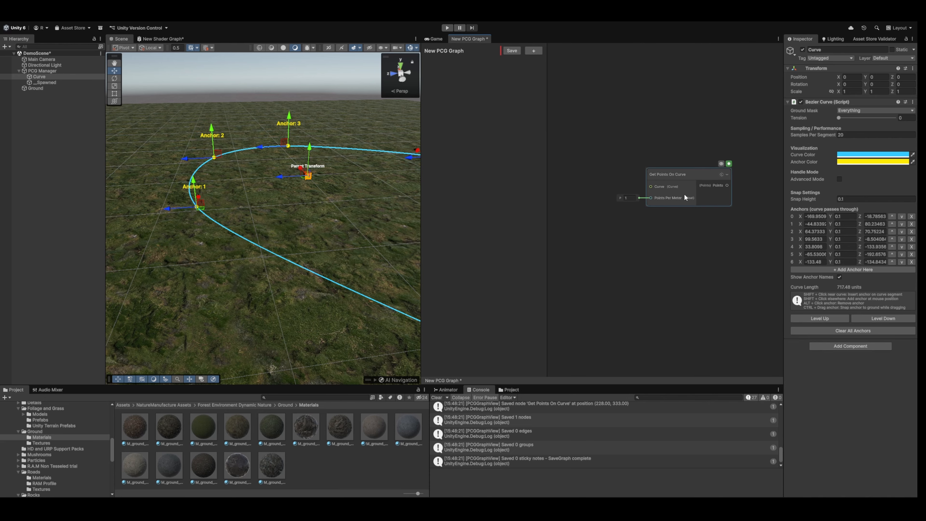
middle_drag(622, 130, 629, 132)
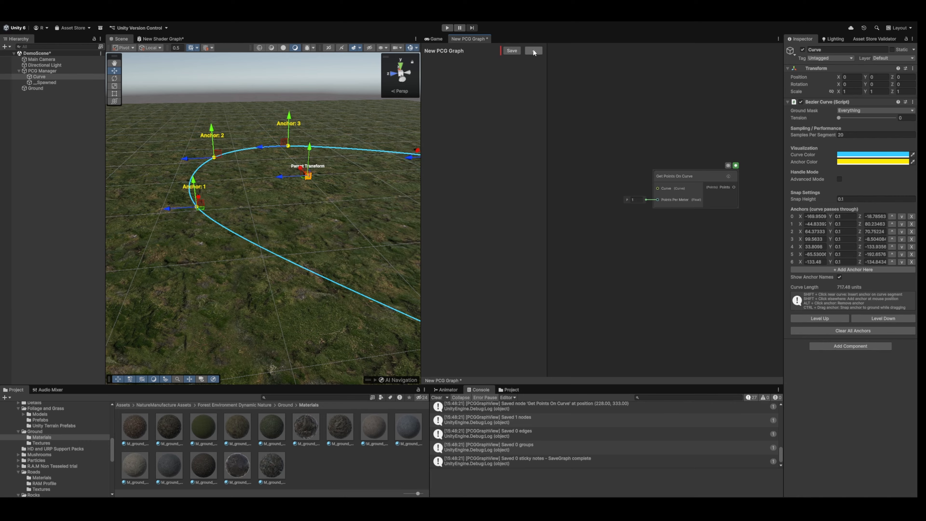
Add a Curve property to the PCG graph and name it Path Curve.
click(540, 52)
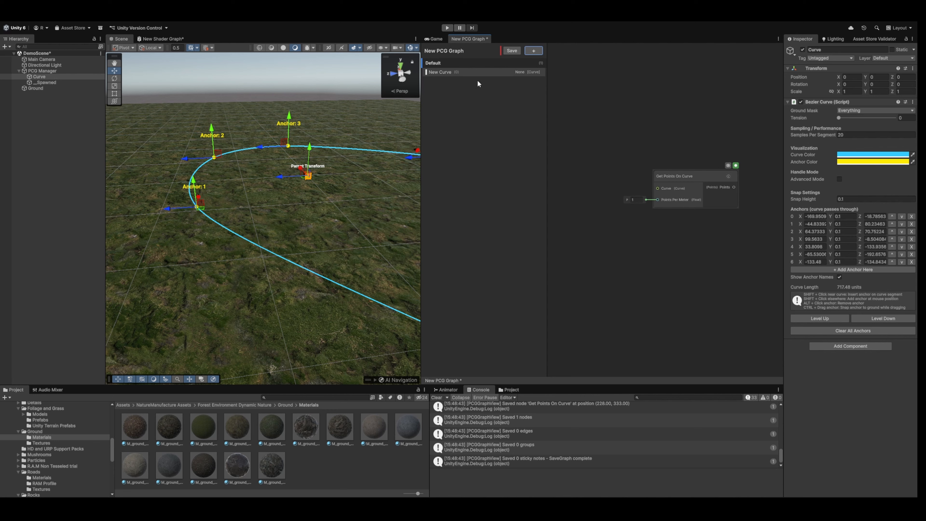
click(444, 73)
text(Pa)
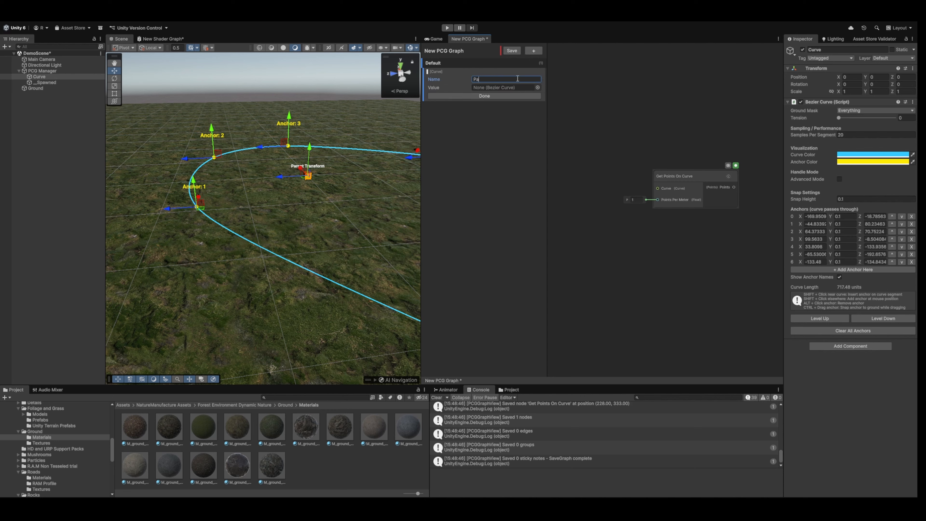
text(th Curve)
click(483, 96)
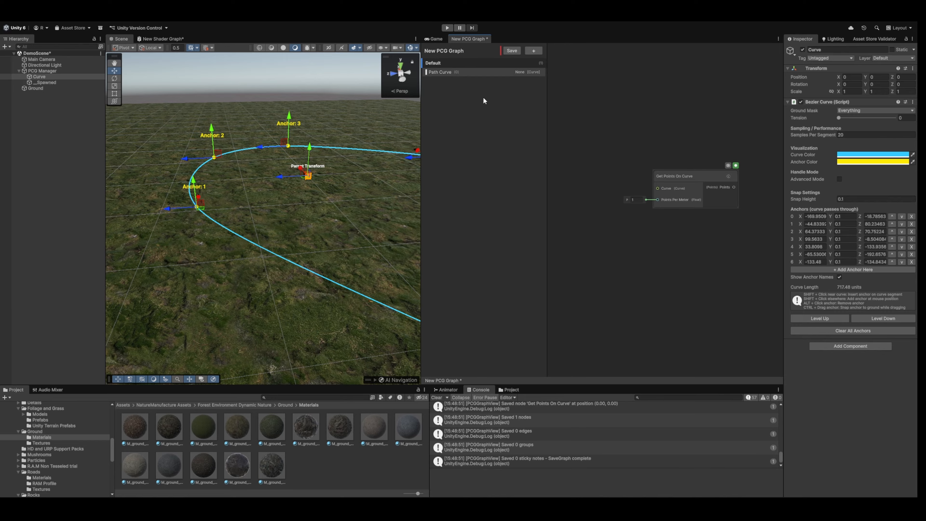
Select the PCG Manager to access its exposed Path Curve setting.
click(62, 70)
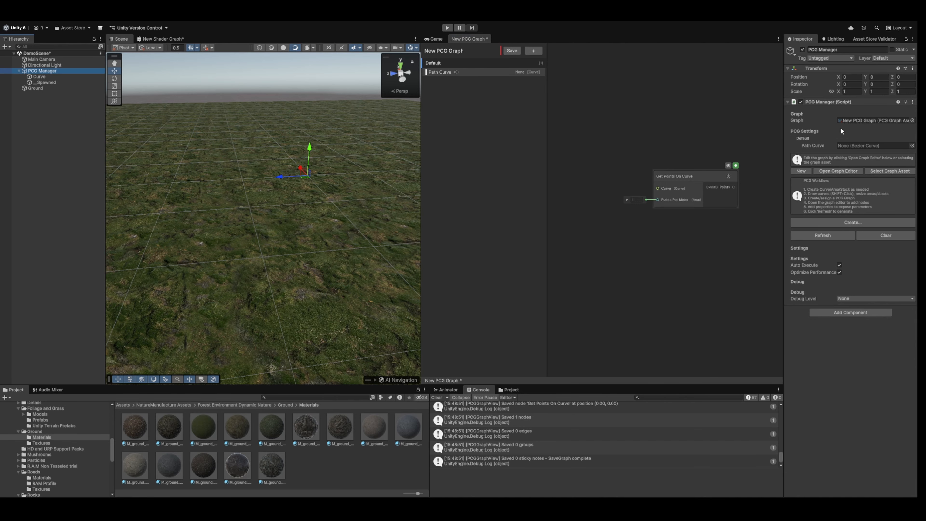
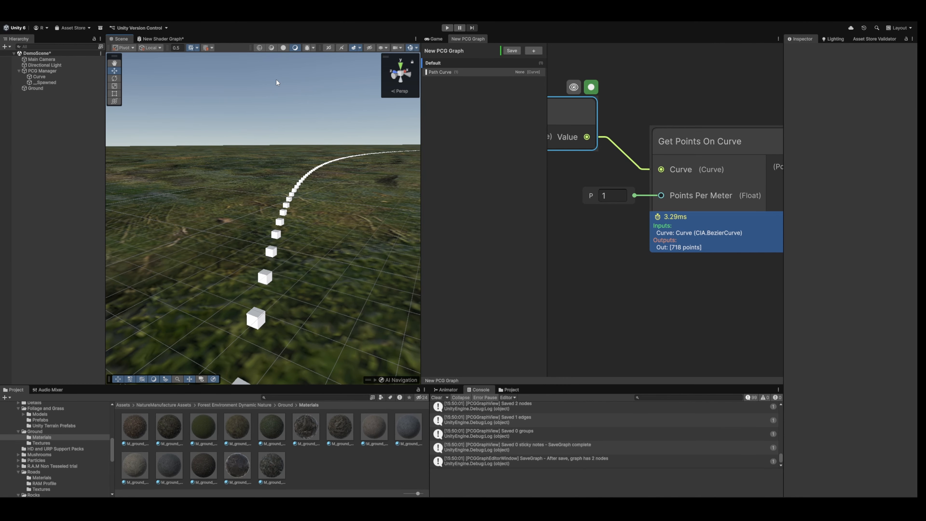
Examine the points generated along the curve in the scene and the Get Points On Curve node's settings.
right_drag(194, 133, 255, 152)
key(s)
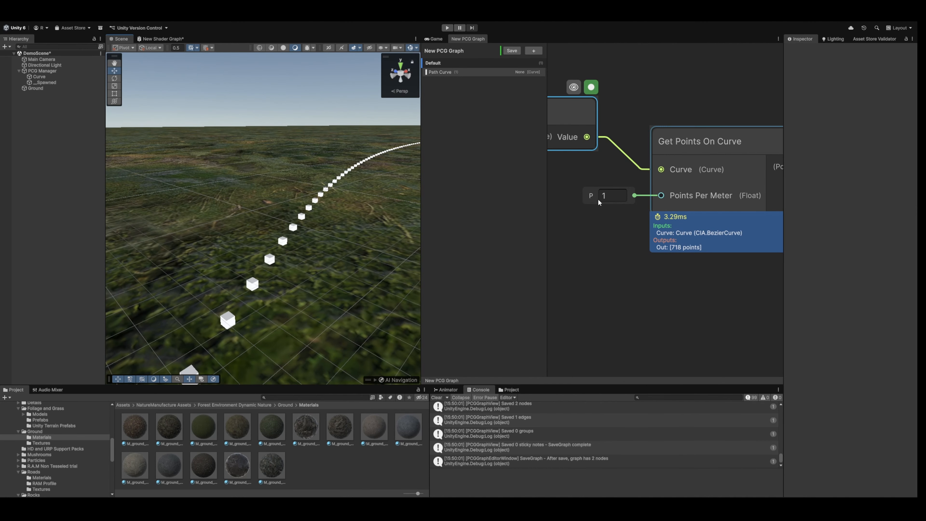
scroll(617, 225, down, 2)
middle_drag(587, 256, 605, 248)
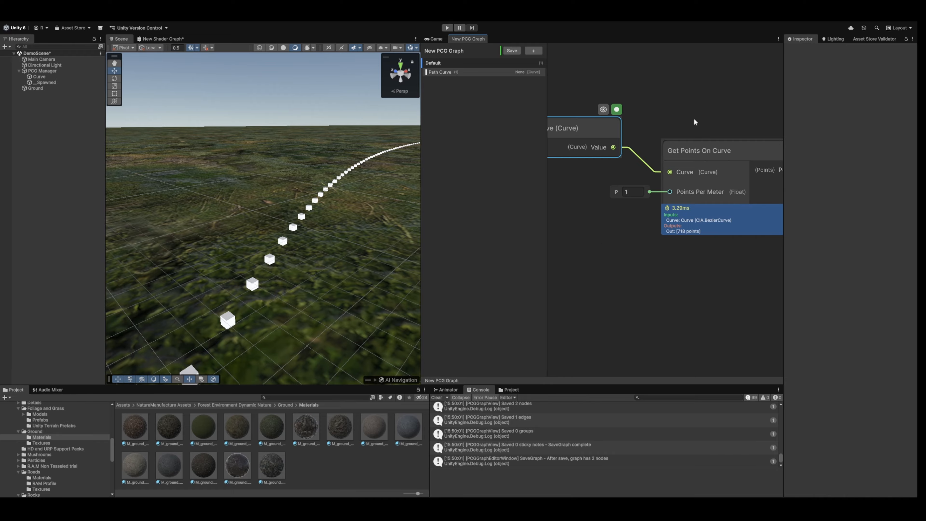
middle_drag(702, 122, 692, 167)
scroll(716, 124, down, 3)
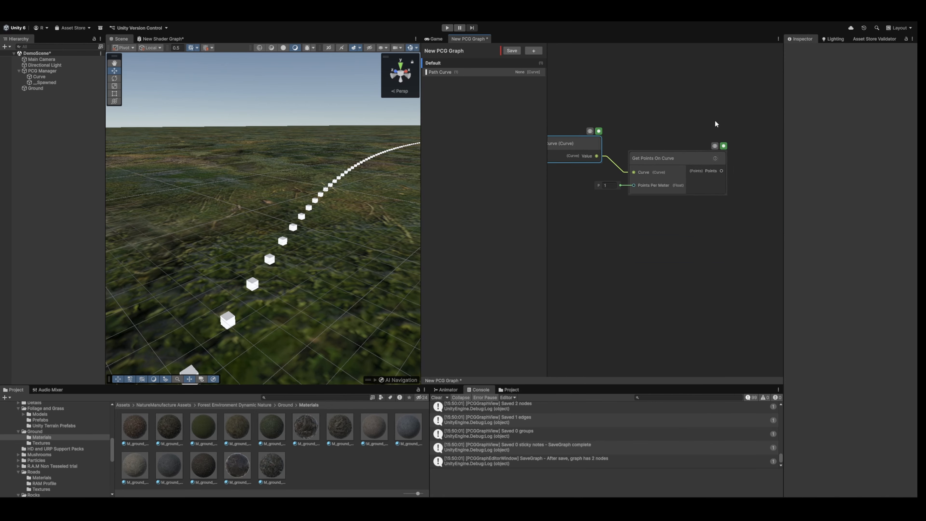
middle_drag(676, 98, 612, 145)
scroll(659, 139, down, 1)
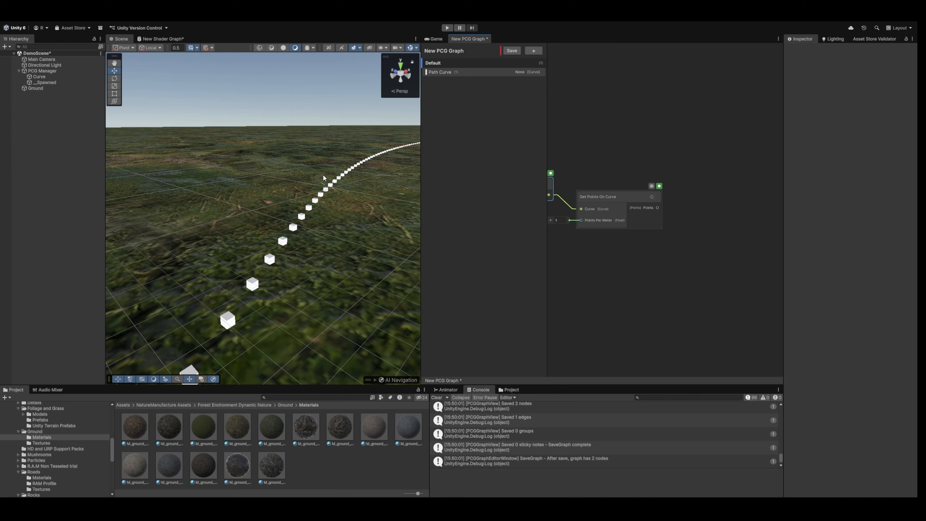
middle_drag(624, 176, 643, 185)
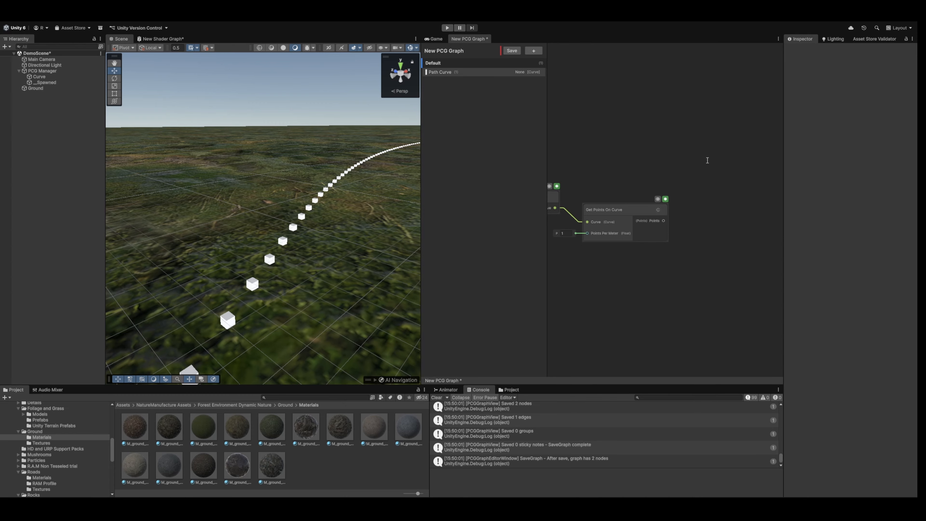
Add a Debug Points node to the graph and feed it the Points output of Get Points On Curve.
middle_drag(699, 149, 603, 153)
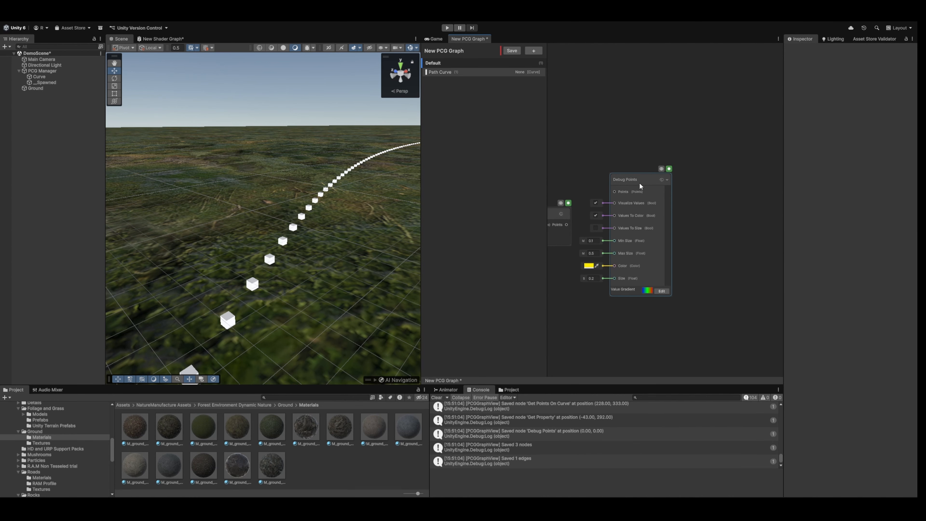
drag(639, 184, 655, 222)
middle_drag(571, 166, 663, 129)
drag(659, 189, 720, 193)
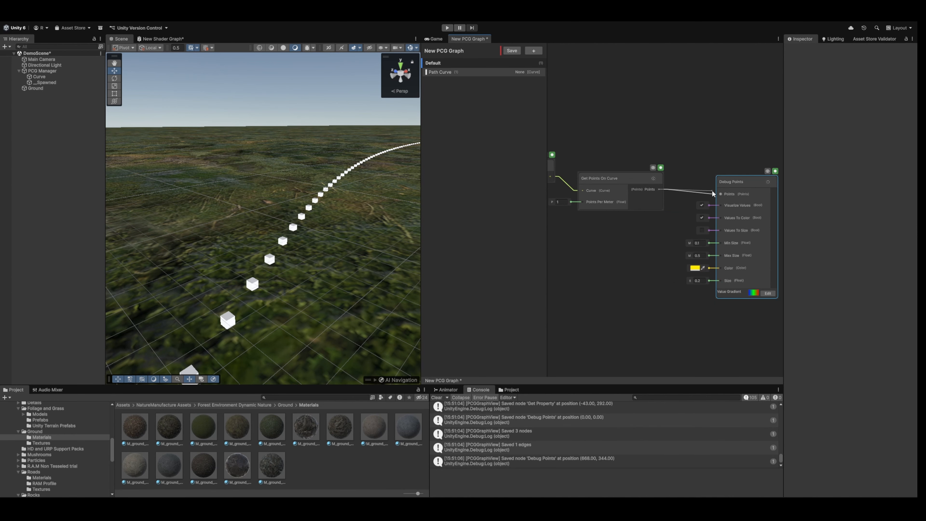
Widen the graph area at the scene view's expense and save the PCG graph.
middle_drag(664, 117, 672, 95)
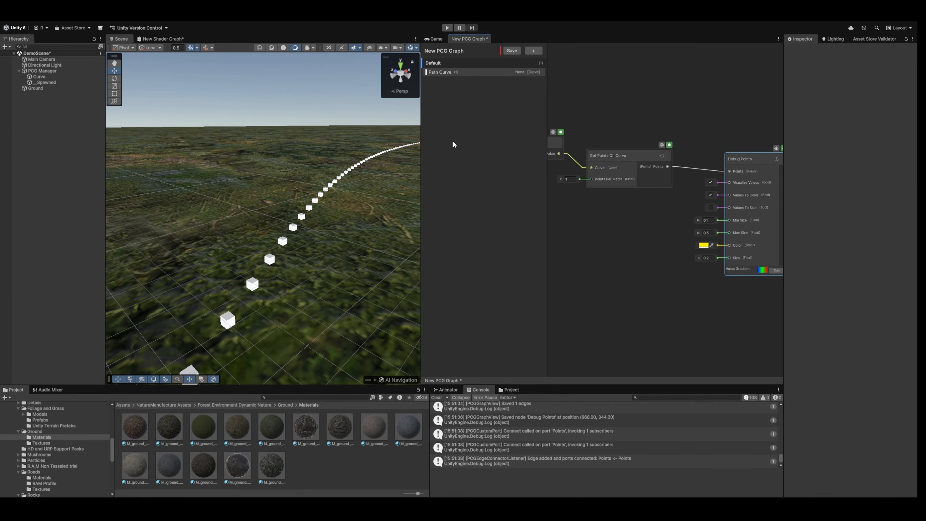
drag(421, 165, 386, 165)
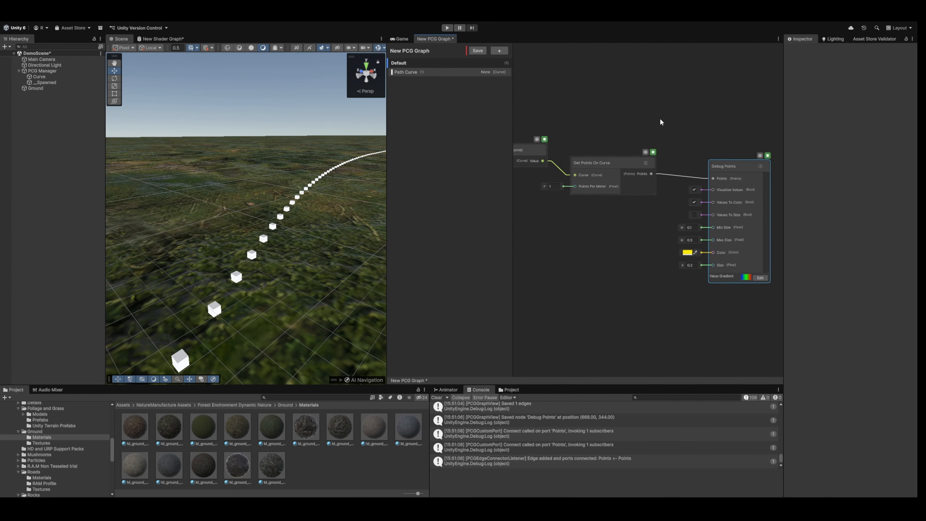
click(481, 52)
Change the Debug Points node's Value Gradient to a white gradient.
right_drag(248, 88, 106, 106)
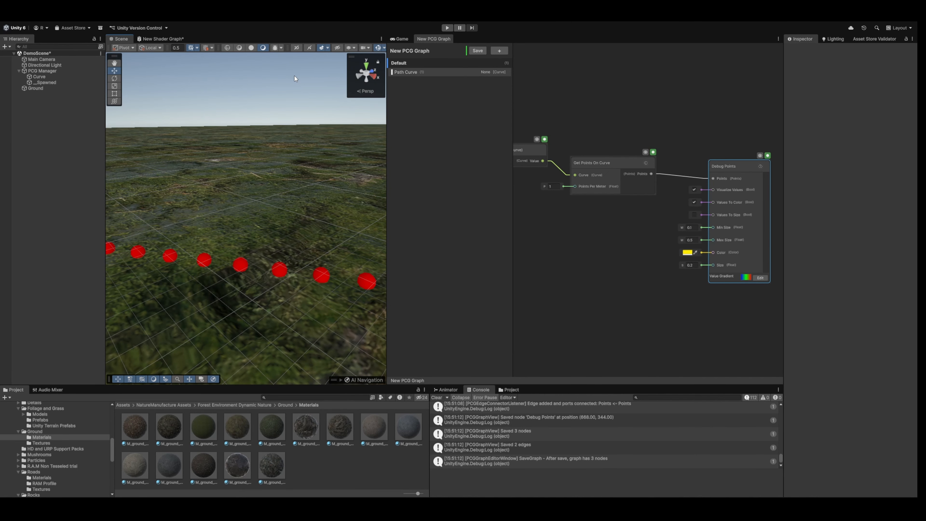
right_drag(260, 86, 365, 100)
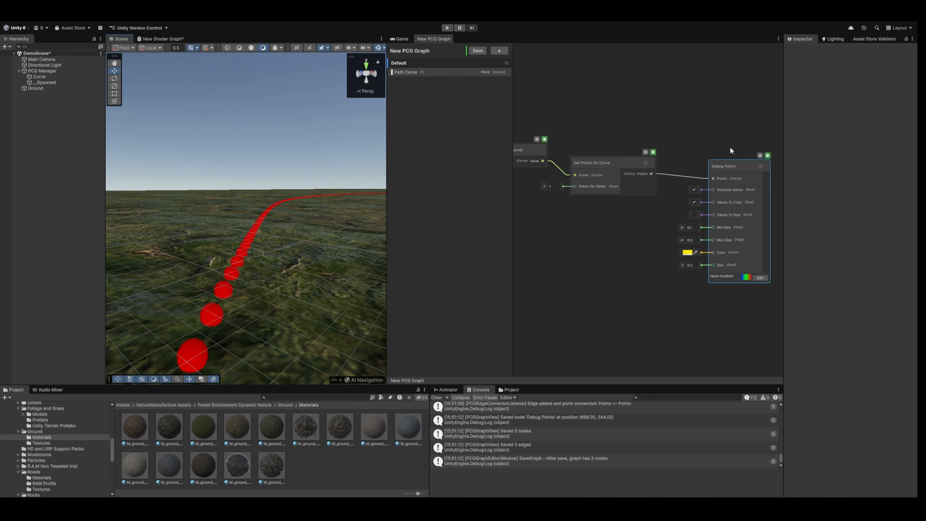
right_drag(280, 165, 75, 188)
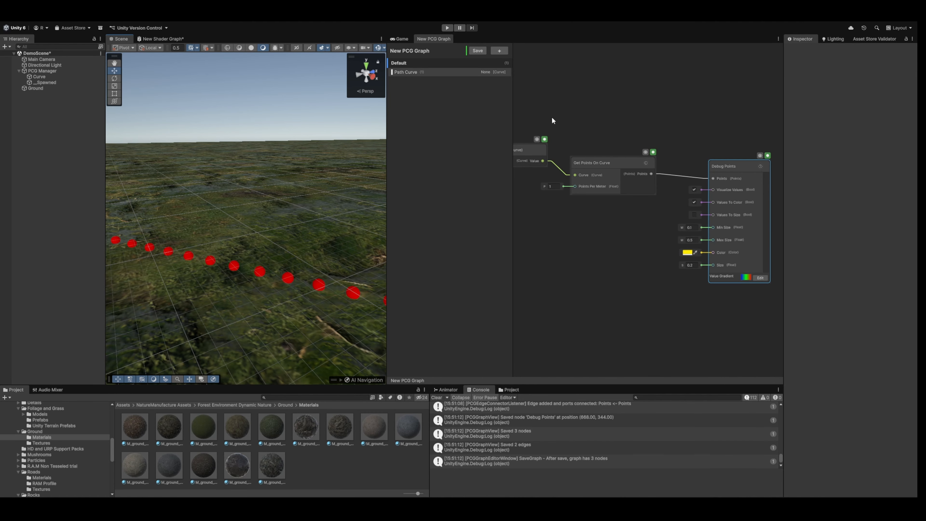
right_drag(306, 159, 280, 171)
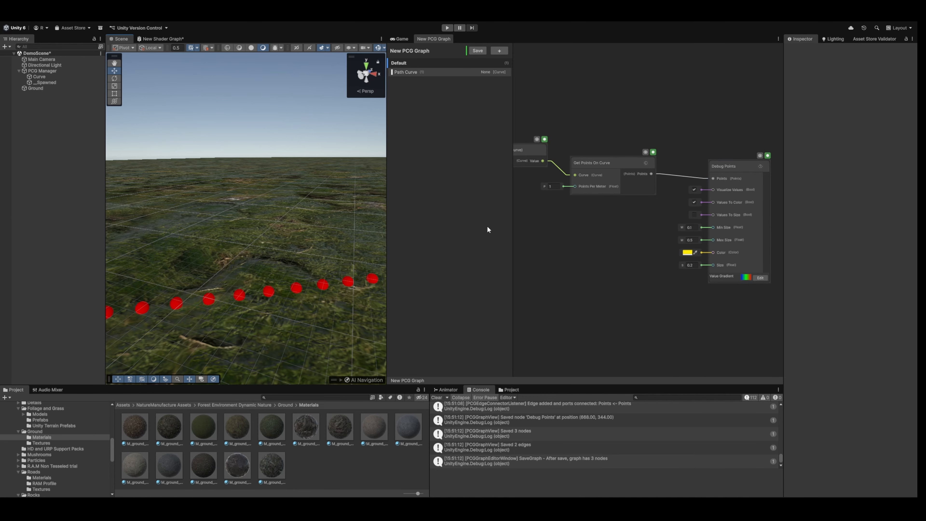
right_drag(331, 216, 438, 221)
key(w)
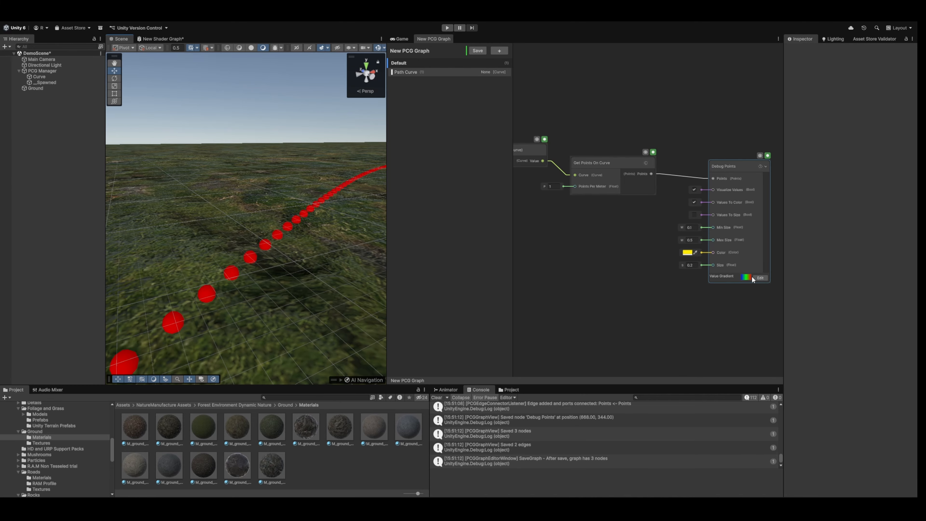
click(851, 305)
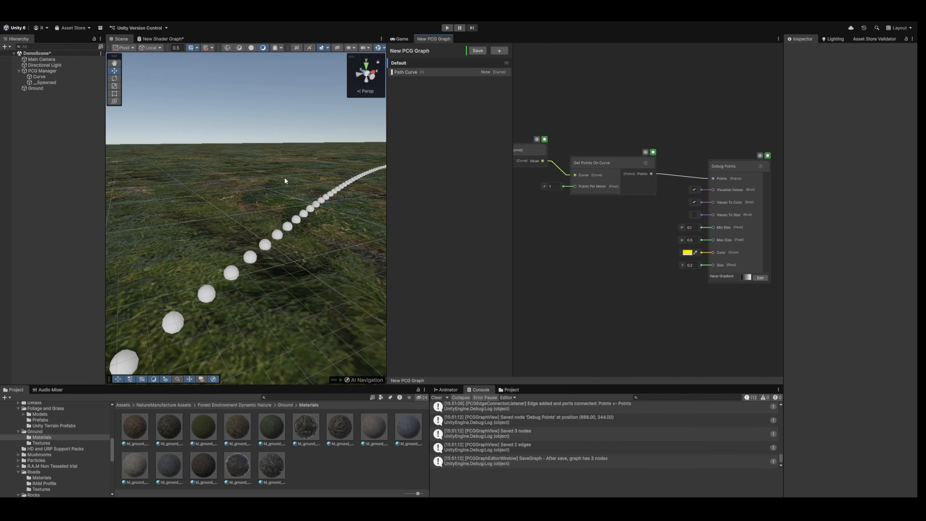
Set Points Per Meter on the Get Points On Curve node to 0.5 and save the graph.
right_drag(284, 180, 255, 172)
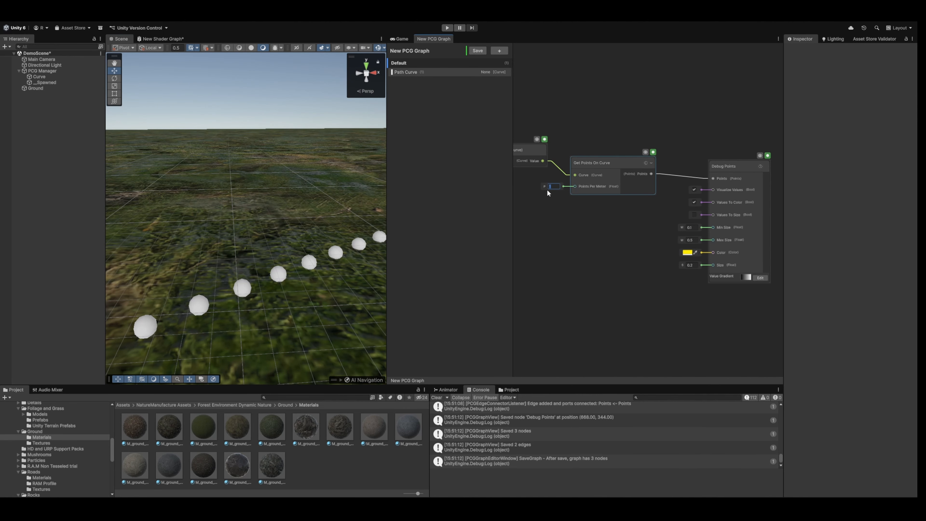
click(478, 54)
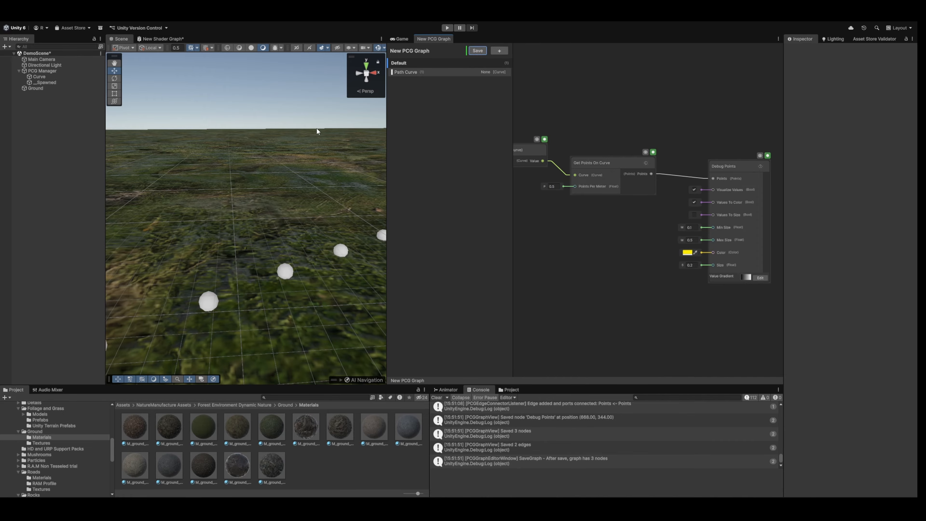
right_drag(316, 128, 383, 161)
Add a Float property to the PCG graph, name it Path Density and give it a value of 0.5.
middle_drag(543, 231, 598, 205)
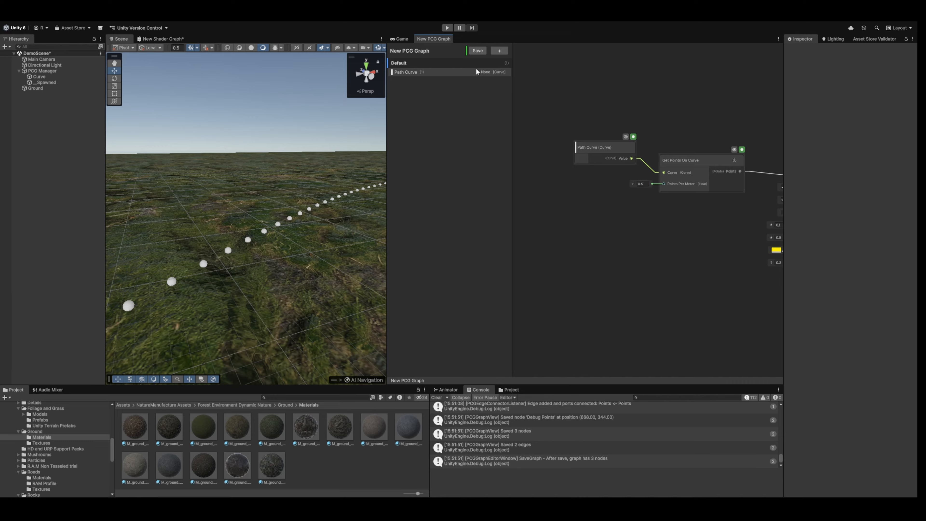
click(525, 68)
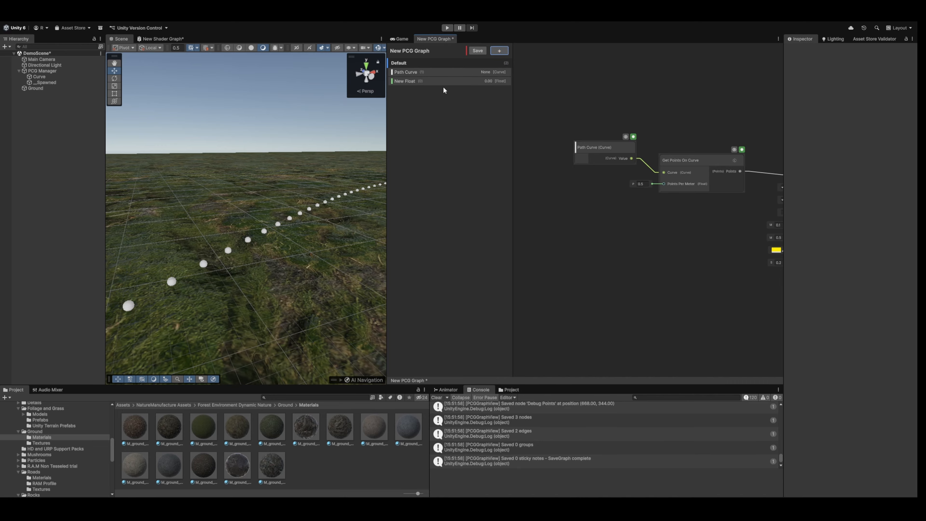
click(417, 81)
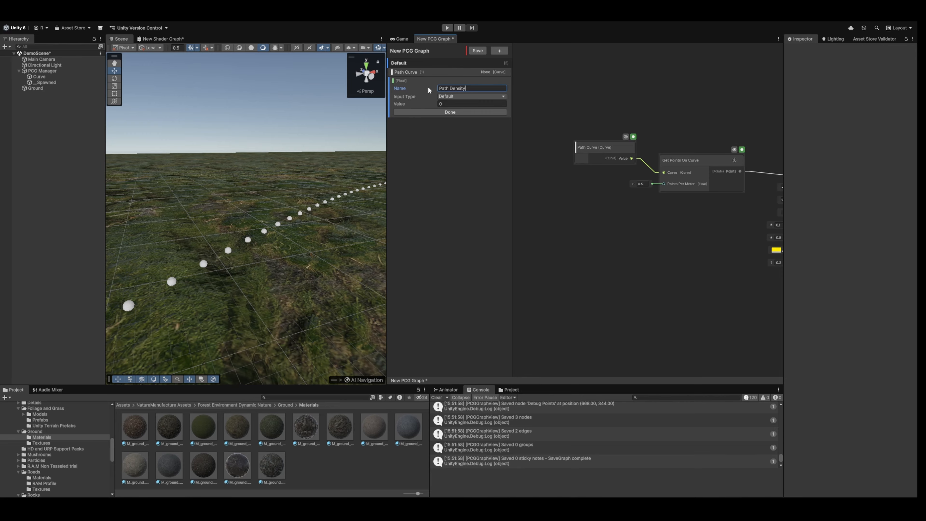
click(445, 103)
text(0.5)
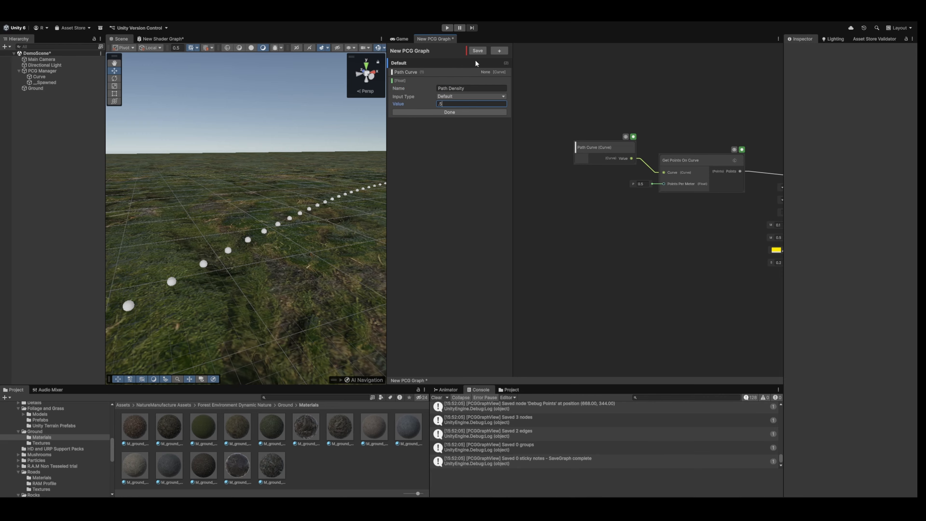
click(476, 51)
click(443, 113)
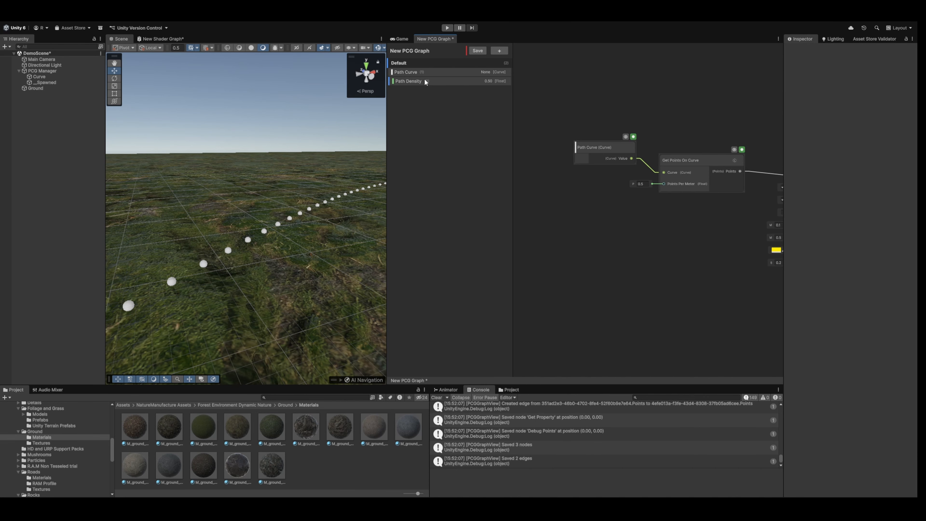
Place a Path Density node below Path Curve, connect its value to Points Per Meter and save the graph.
drag(570, 181, 570, 182)
drag(627, 199, 665, 185)
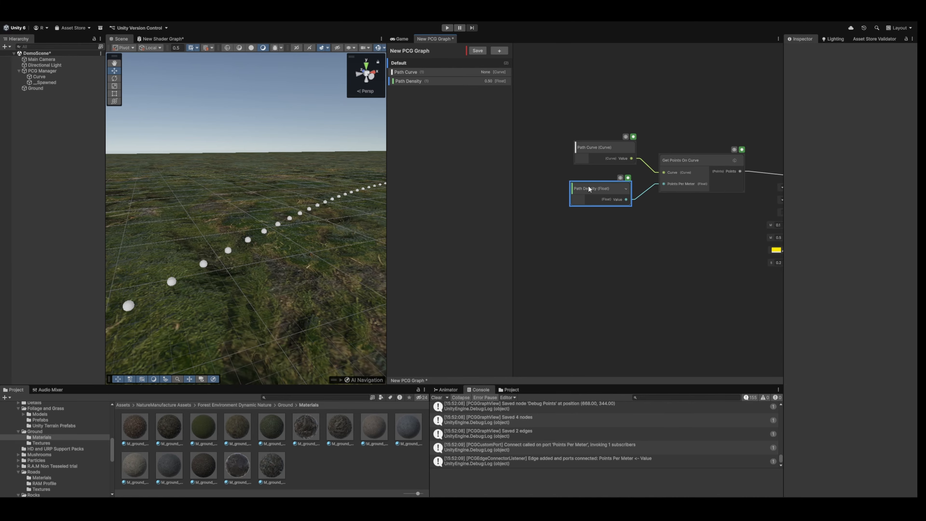
drag(588, 187, 594, 183)
click(477, 51)
Select the PCG Manager and try a Path Density of 0.1.
click(42, 71)
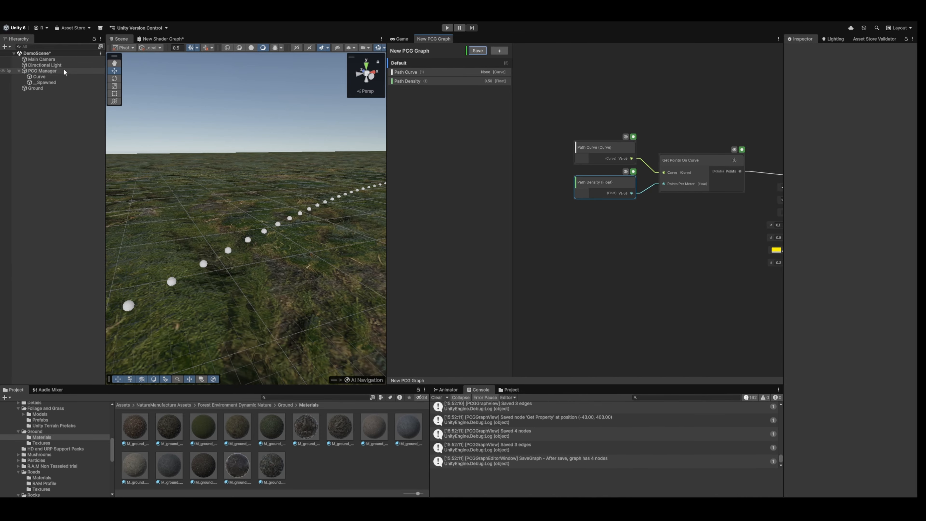
mouse_move(314, 162)
right_down()
mouse_move(260, 171)
mouse_move(310, 168)
right_up()
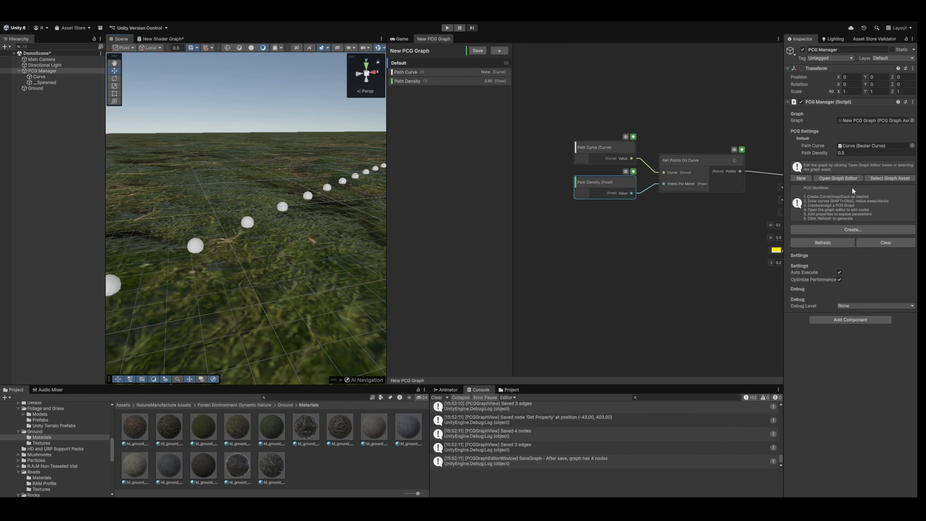
click(823, 153)
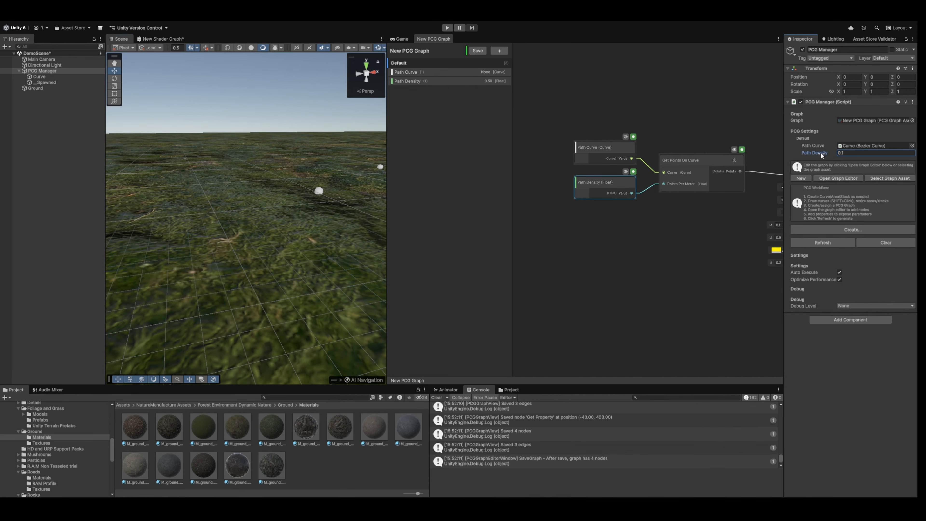
key(s)
right_drag(309, 165, 335, 181)
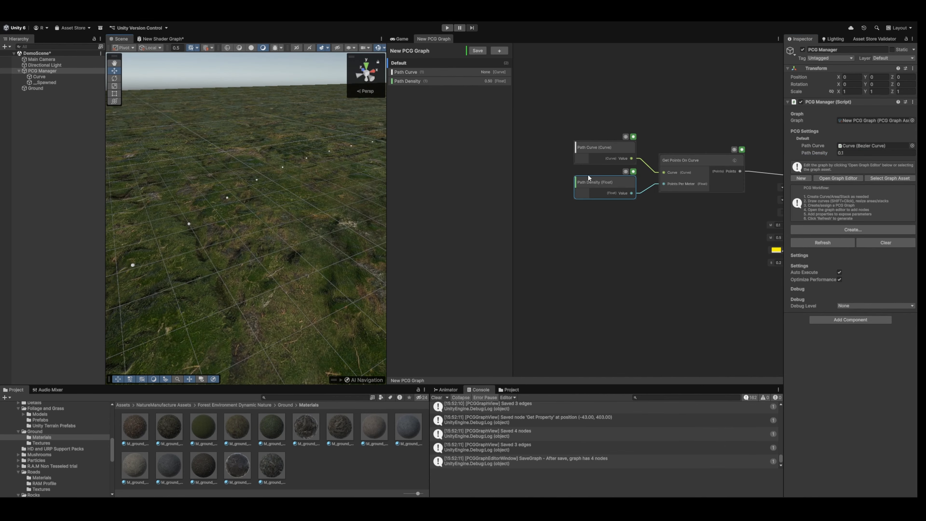
Try a Path Density of 2 on the PCG Manager.
click(838, 152)
text(2)
right_drag(221, 175, 277, 167)
Return the PCG Manager's Path Density to 0.5.
click(844, 153)
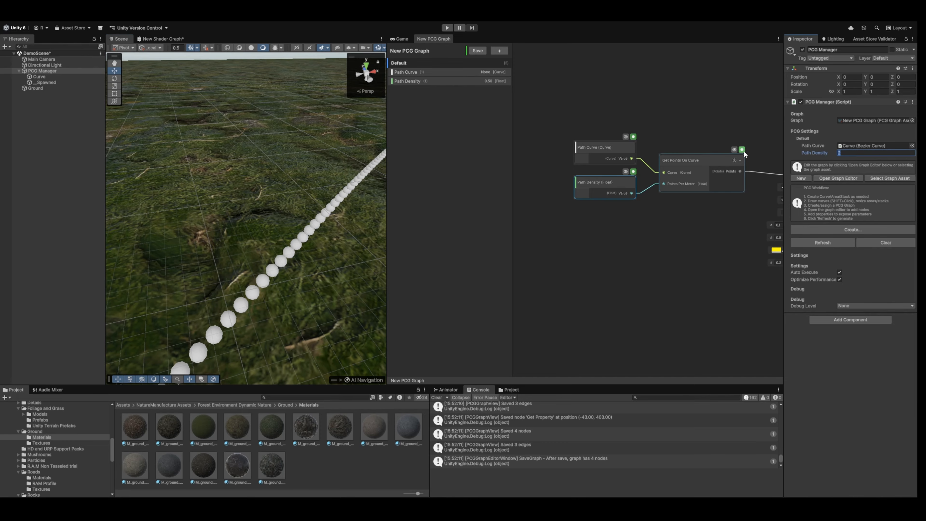
key(Return)
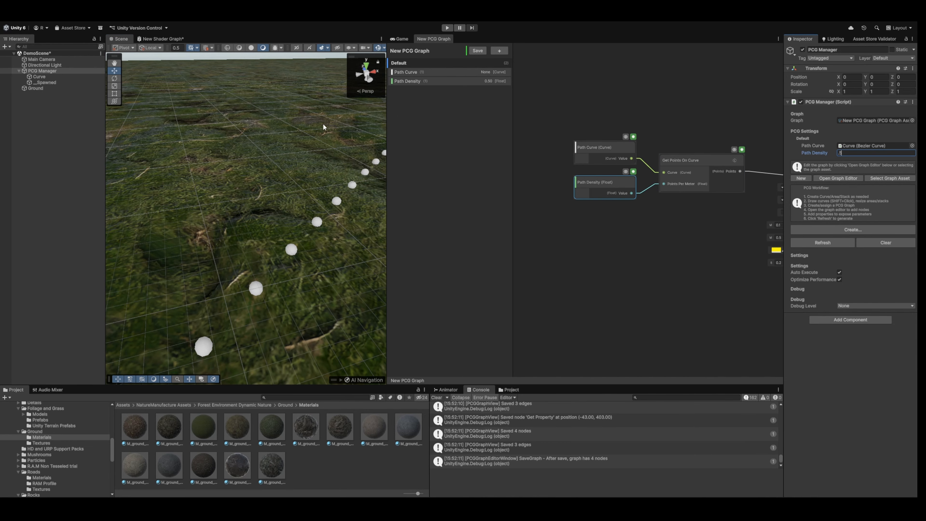
right_drag(323, 123, 366, 103)
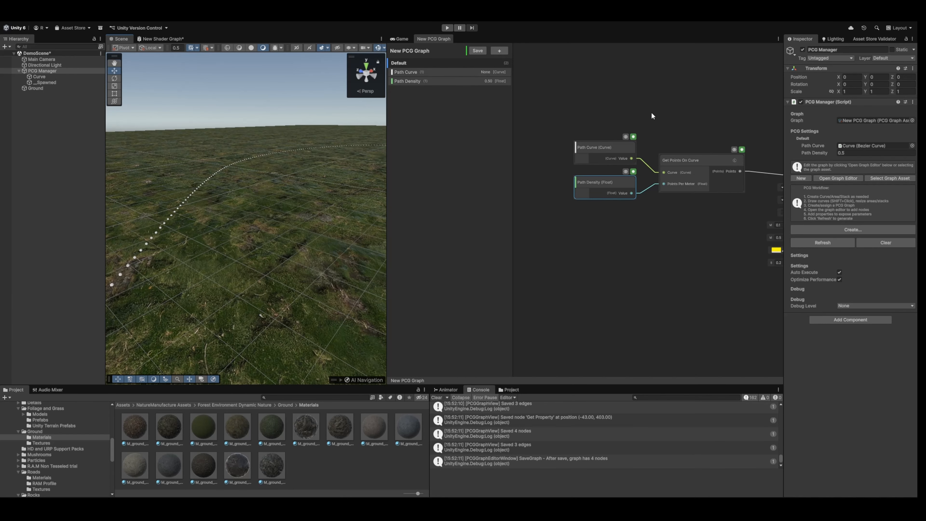
Select the Curve object and raise it vertically to a Y position of about 39.4.
middle_drag(734, 116, 688, 76)
right_drag(234, 160, 284, 163)
click(56, 76)
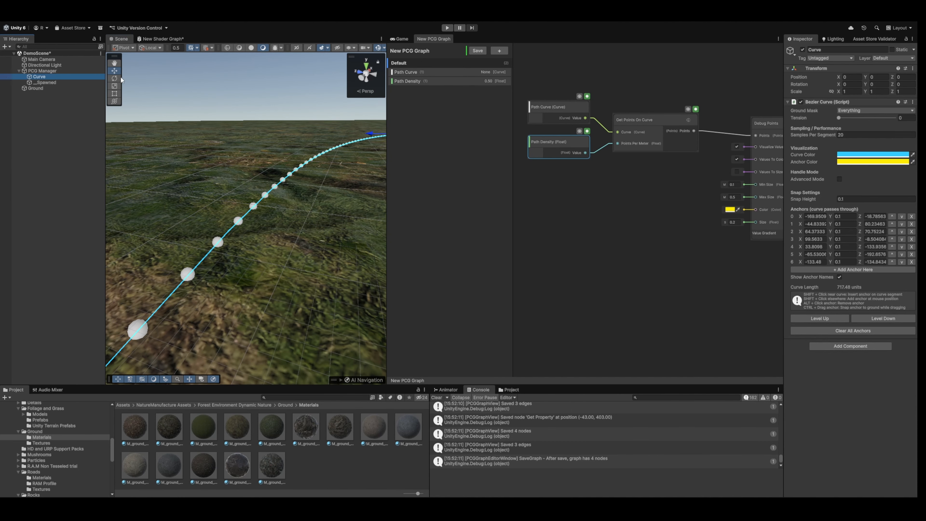
right_drag(255, 120, 235, 150)
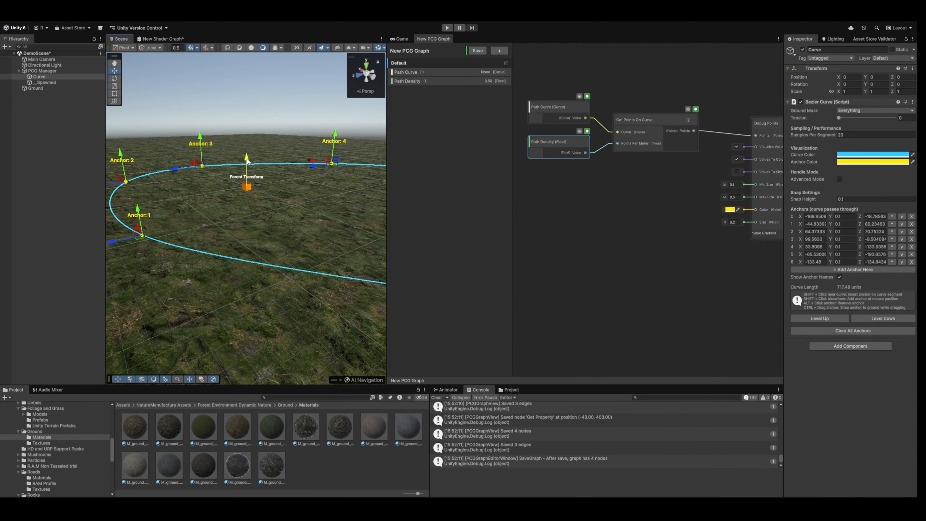
drag(247, 161, 247, 94)
right_drag(251, 171, 244, 204)
Move the Debug Points node farther from Get Points On Curve, down into the empty graph area.
middle_drag(656, 213, 555, 247)
scroll(602, 223, down, 3)
drag(641, 186, 706, 258)
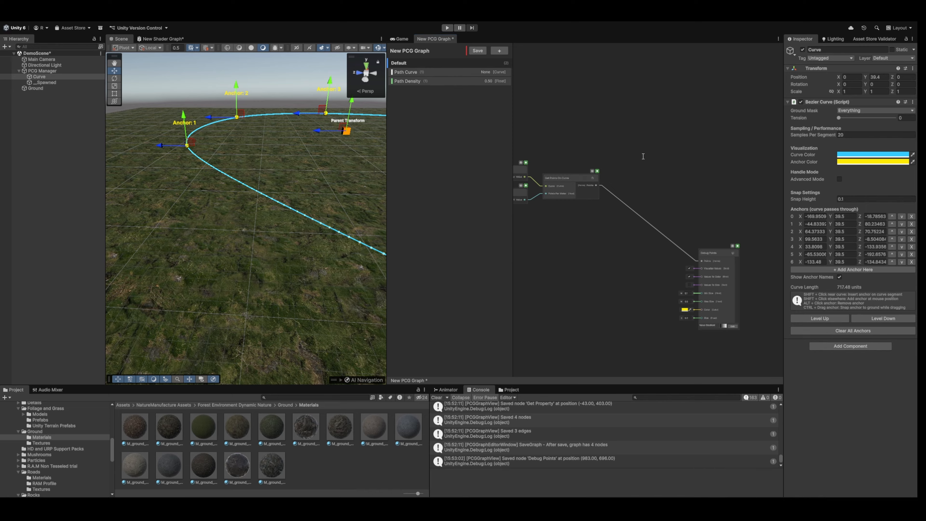
Add a Project Points node above Debug Points and connect the Get Points On Curve output to its Points input.
scroll(643, 155, up, 3)
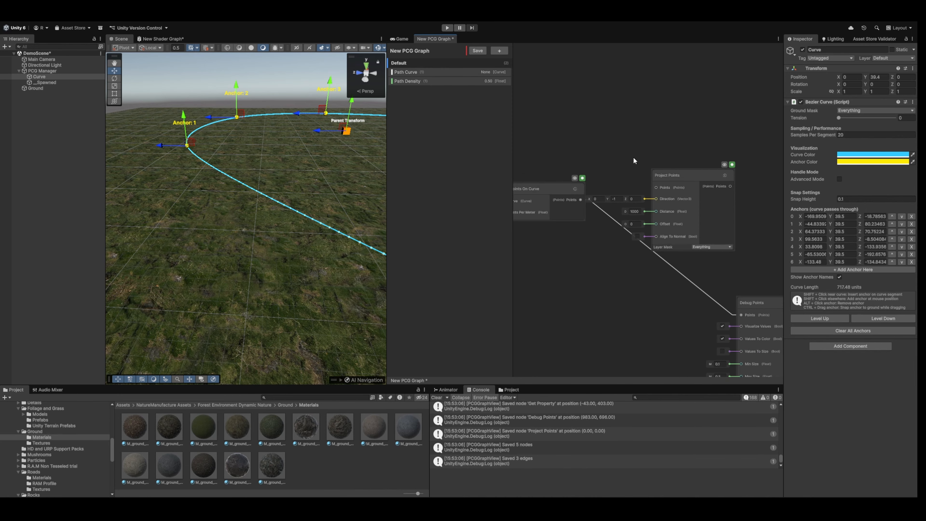
drag(674, 175, 687, 145)
middle_drag(593, 123, 623, 113)
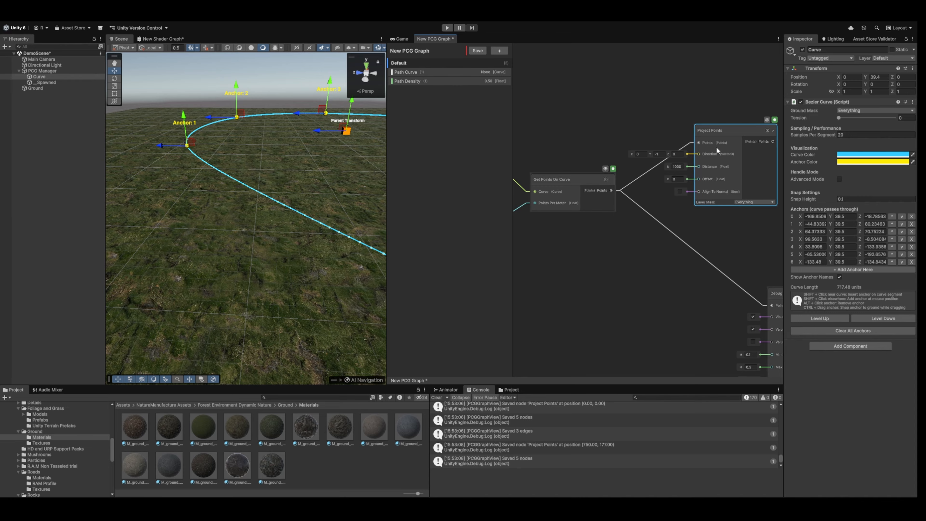
scroll(662, 152, up, 2)
middle_drag(667, 128, 649, 132)
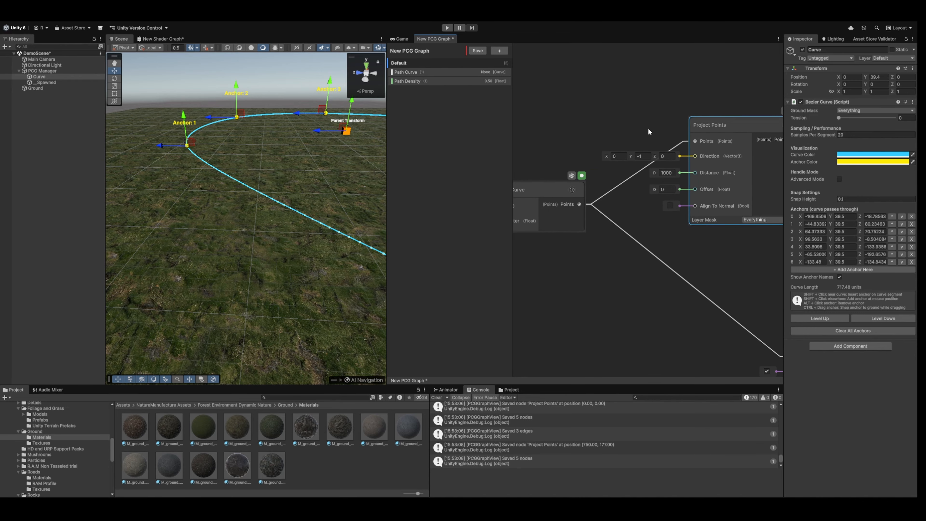
Connect the Project Points output to Debug Points' Points input with Debug Points placed closer, and save the graph.
click(639, 155)
middle_drag(653, 119, 647, 120)
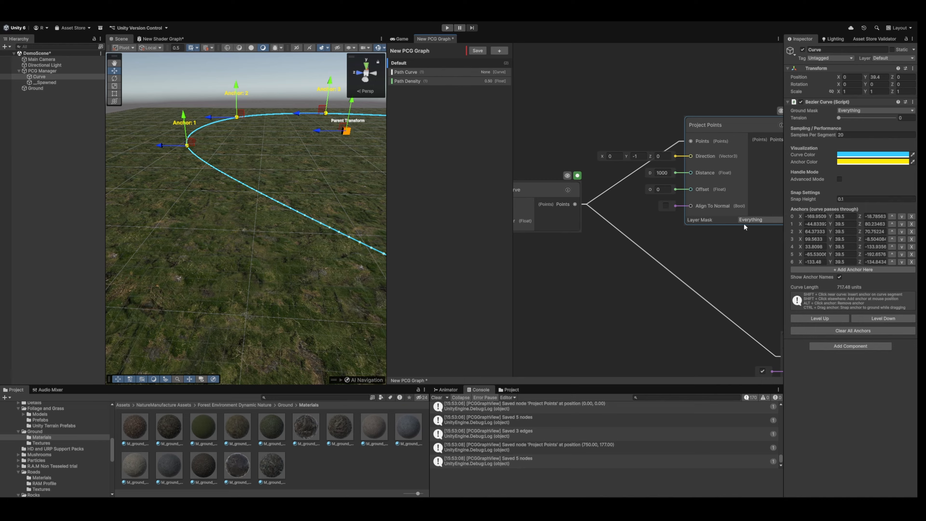
click(480, 52)
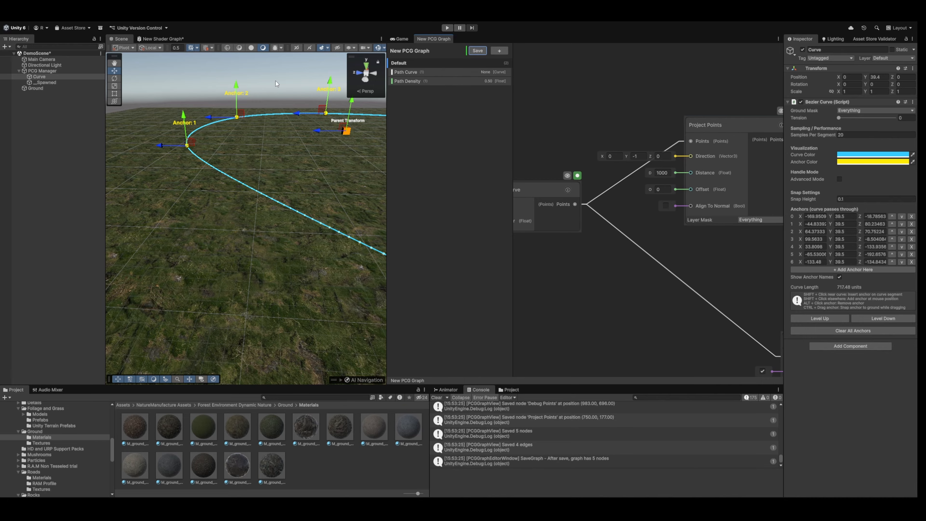
scroll(563, 138, down, 3)
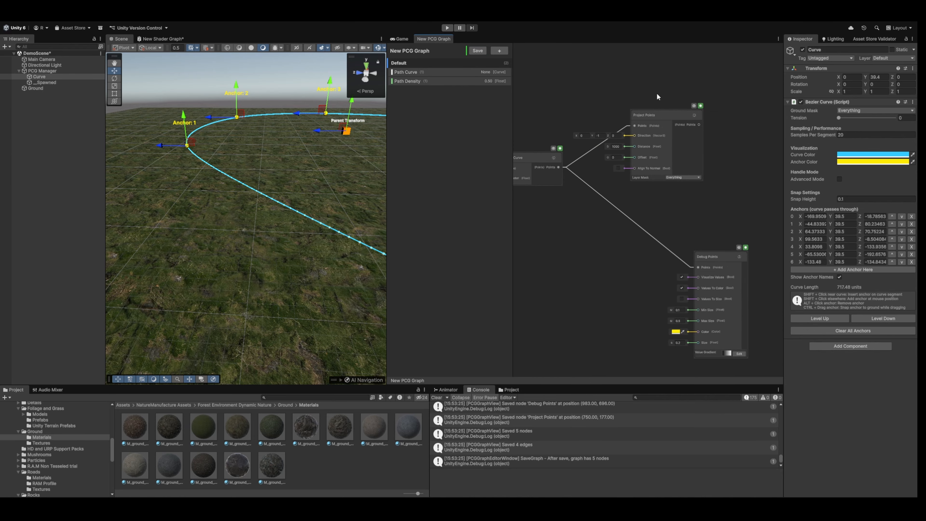
drag(694, 122, 726, 178)
click(478, 50)
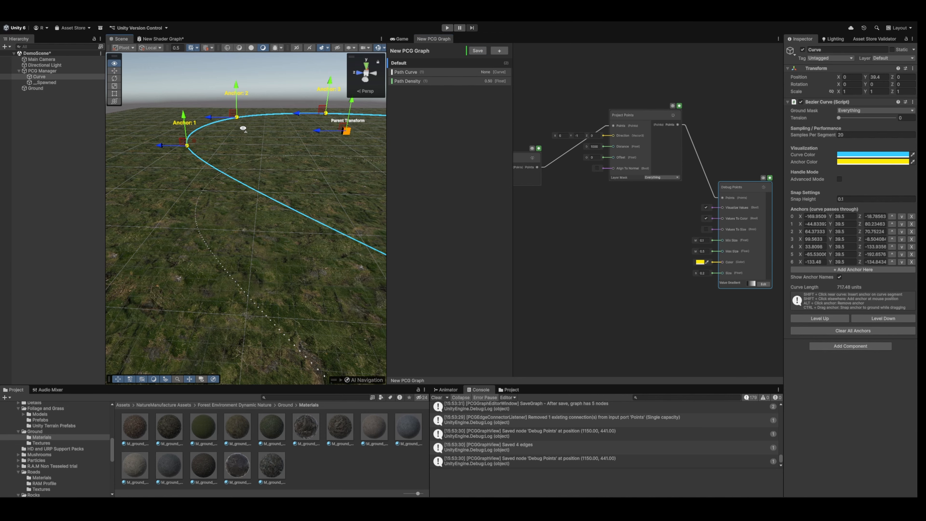
Create a sphere in the scene near the projected path points and name it Sphere.
mouse_move(243, 124)
alt+mouse_down()
mouse_move(244, 149)
mouse_move(223, 137)
mouse_move(244, 172)
mouse_move(275, 112)
mouse_move(118, 104)
alt+mouse_up()
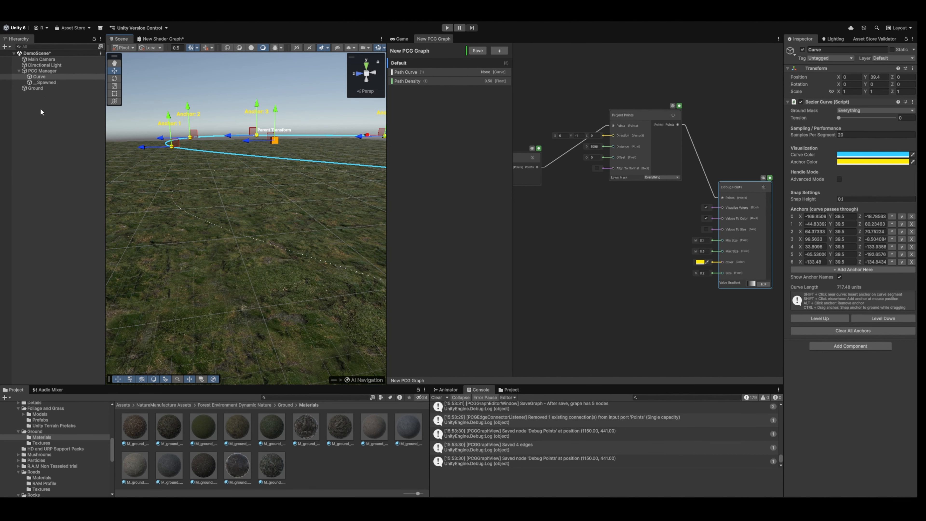
click(39, 77)
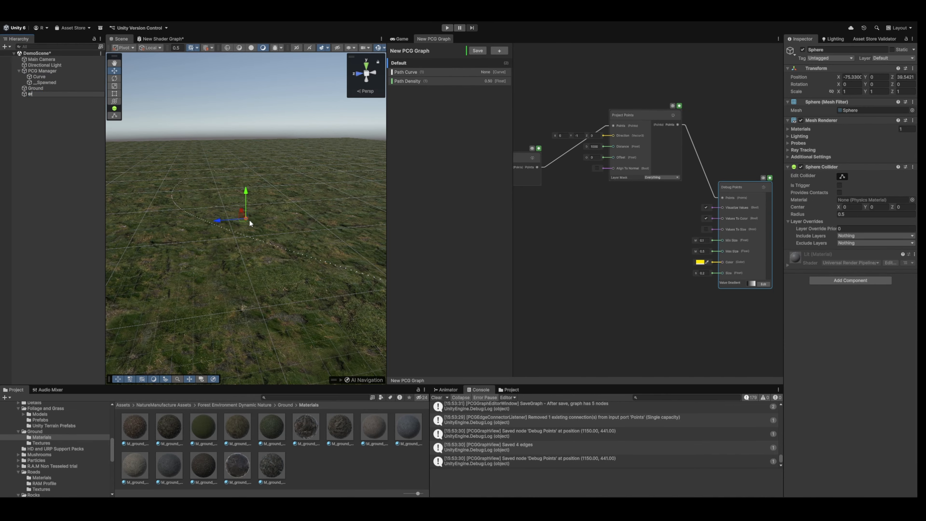
key(Return)
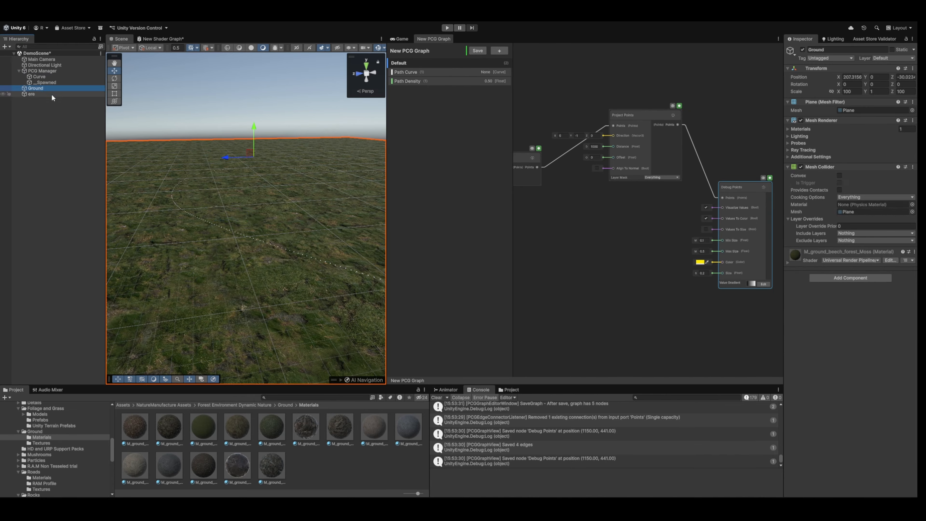
key(F2)
text(Sphere)
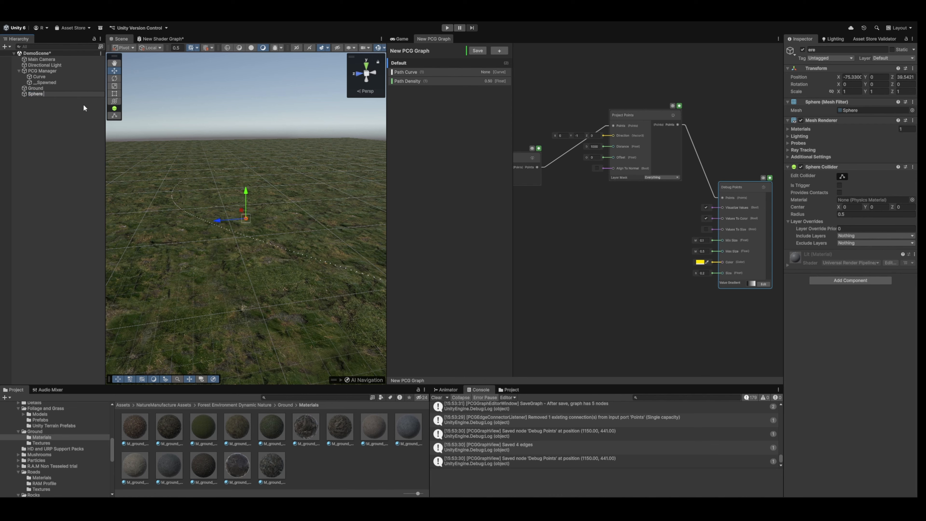
key(Return)
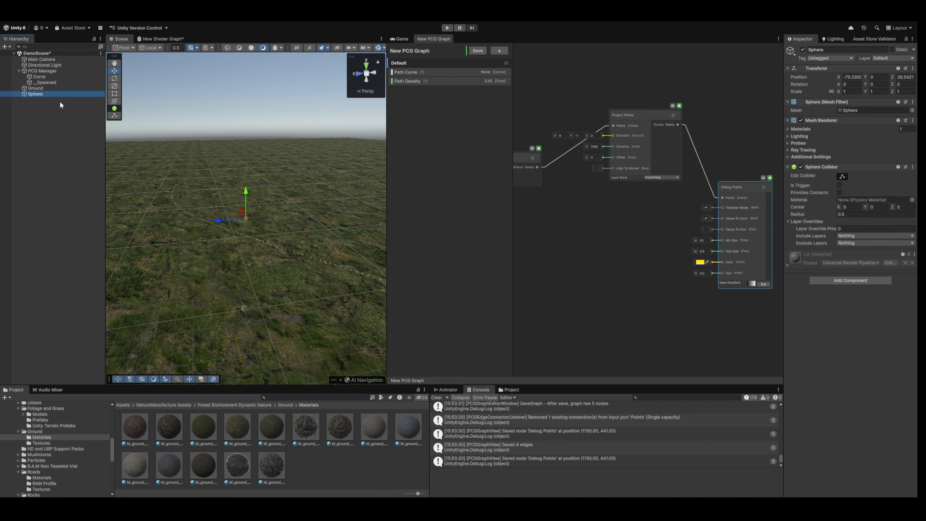
Scale the sphere uniformly to about 25 and move it onto the path at about X -89.5, Z 49.7.
key(e)
key(r)
drag(247, 219, 785, 354)
key(w)
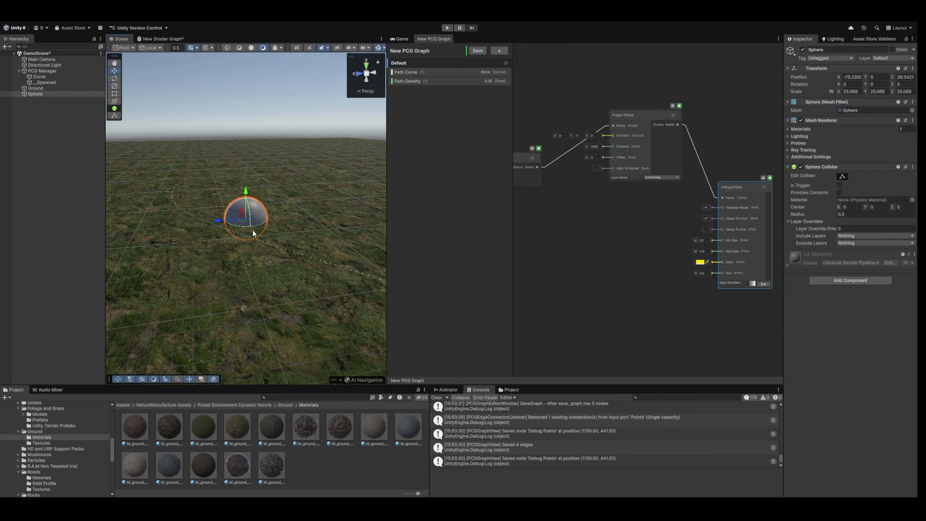
drag(243, 223, 230, 233)
right_drag(295, 168, 328, 172)
Enlarge the sphere to a scale of about 34.15, lower it to Y -8.82, and save the graph.
key(w)
key(r)
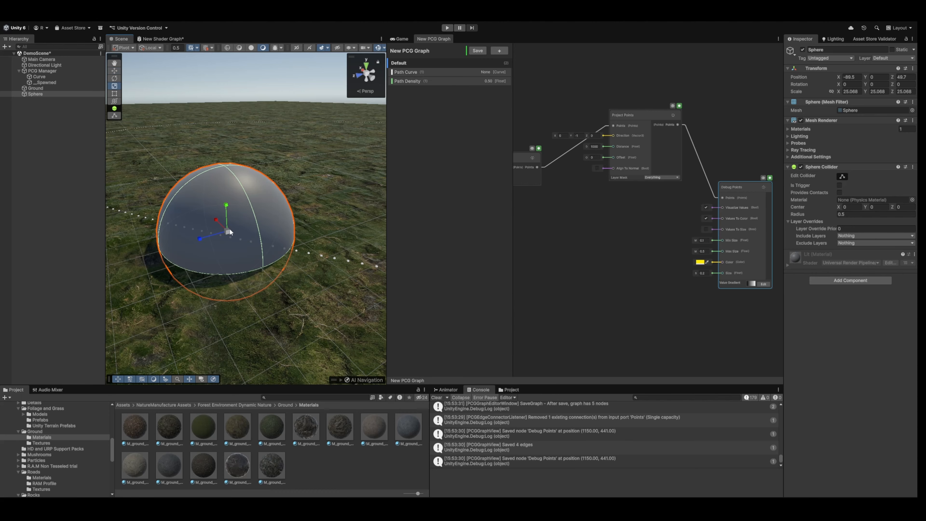
mouse_move(229, 228)
mouse_down()
mouse_move(312, 259)
mouse_move(243, 235)
mouse_move(227, 207)
mouse_move(228, 244)
mouse_up()
key(w)
click(478, 51)
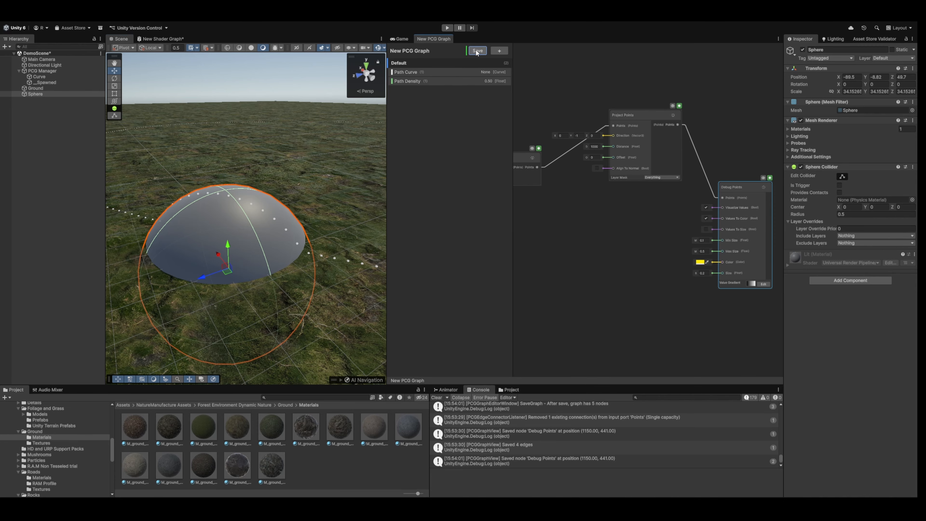
Slide the sphere over the ground beside the path points to about X -65, Z 65.4.
right_drag(341, 129, 257, 134)
click(279, 90)
key(s)
key(w)
key(d)
click(245, 197)
right_drag(245, 197, 289, 190)
key(s)
drag(231, 257, 166, 227)
key(a)
right_drag(277, 195, 264, 196)
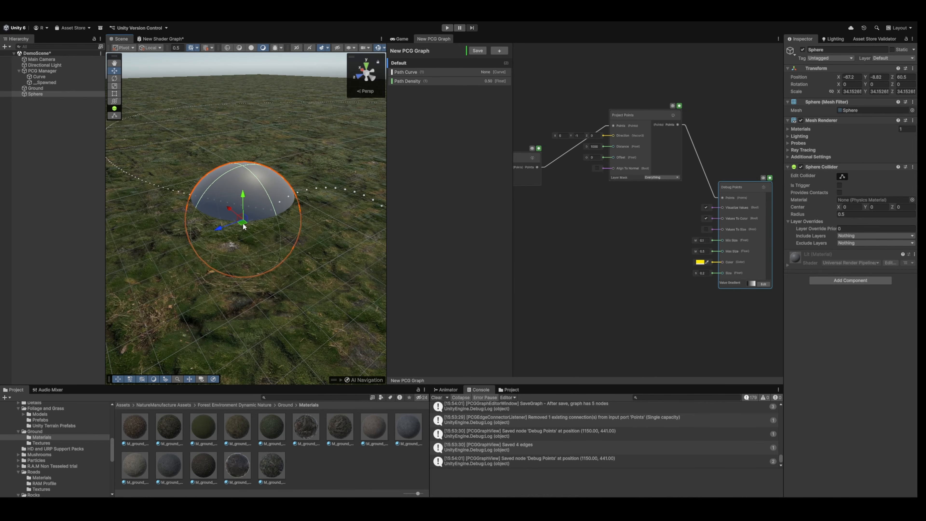
drag(244, 227, 225, 222)
Add a PCG Volume Monitor component to the sphere.
right_drag(280, 181, 258, 145)
key(w)
key(a)
key(s)
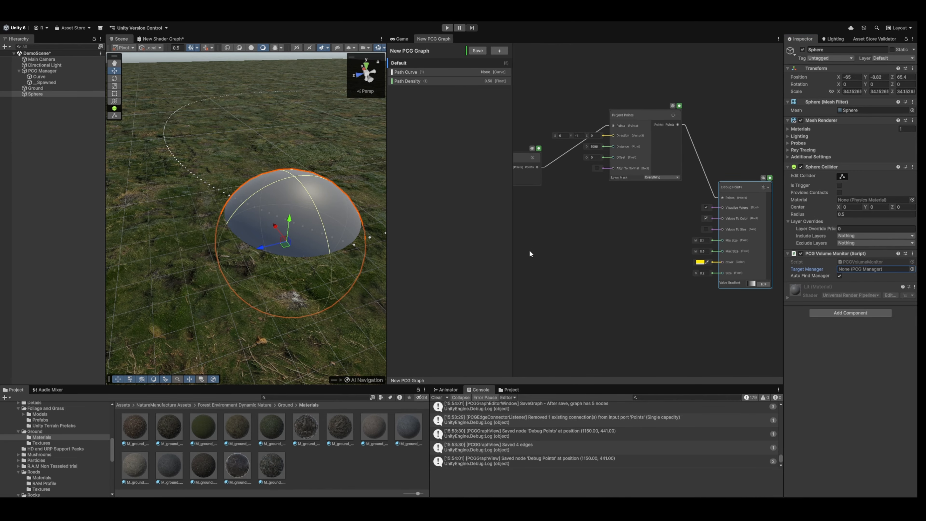
Move the sphere back and forth across the path points to test live updating, and deselect it.
right_drag(308, 190, 260, 229)
drag(261, 227, 335, 233)
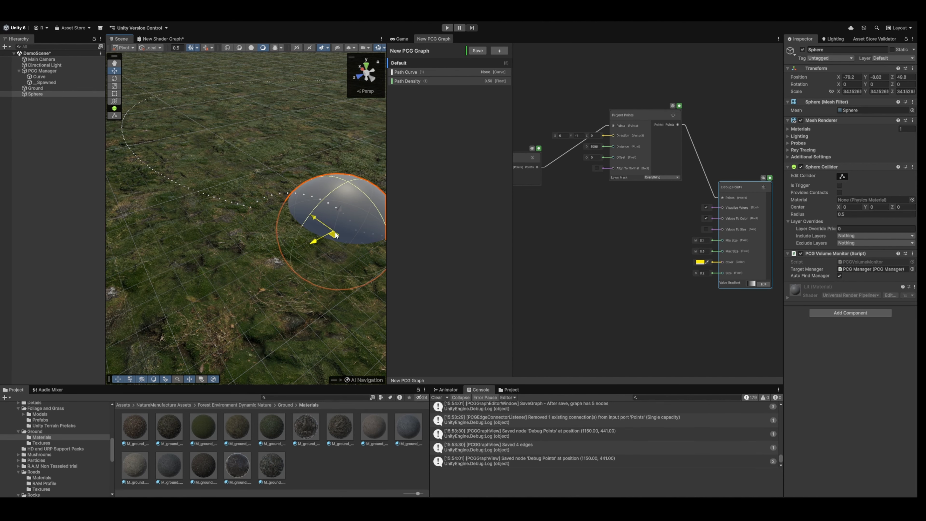
right_drag(335, 233, 170, 181)
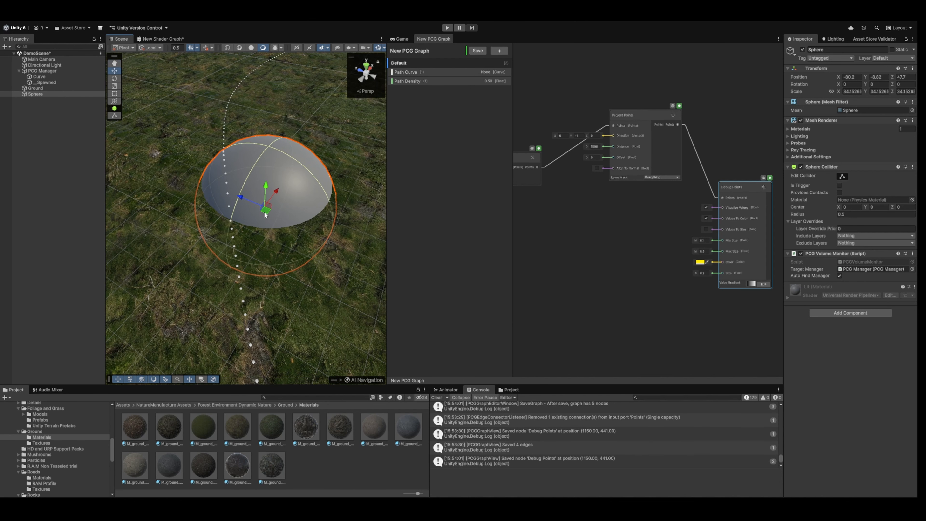
drag(267, 214, 226, 216)
right_drag(277, 207, 273, 79)
click(263, 117)
right_drag(259, 128, 194, 166)
Move the Debug Points node farther down and away from Project Points to free space in the graph.
middle_drag(625, 236, 539, 291)
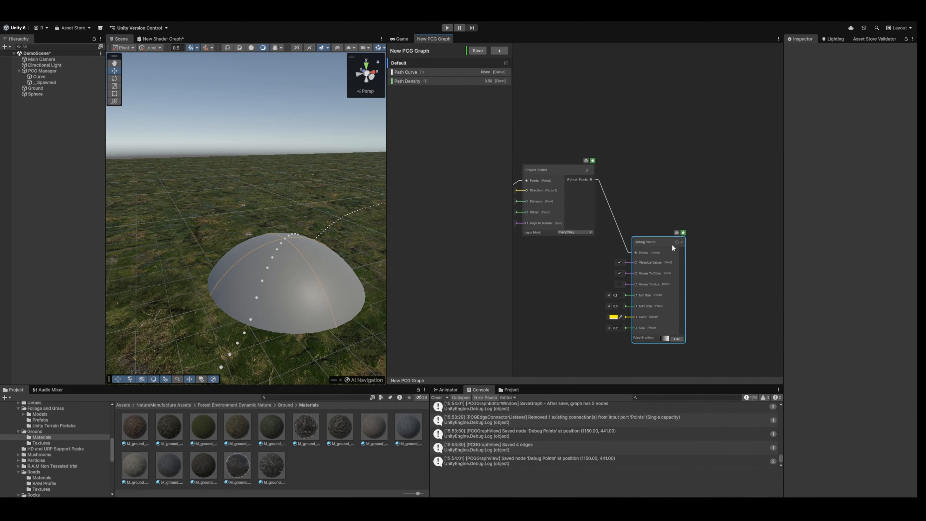
drag(672, 245, 689, 267)
middle_drag(665, 175, 650, 149)
scroll(650, 151, up, 2)
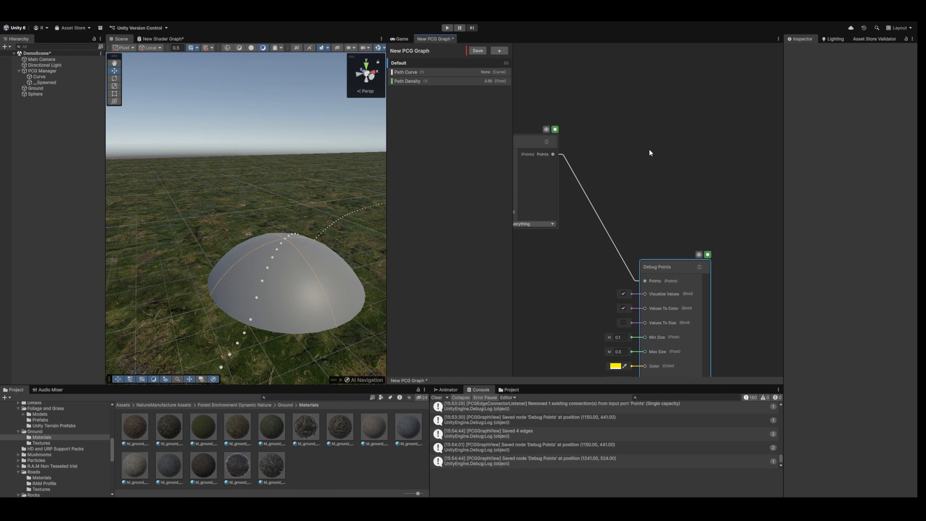
Add a Generate Objects On Points node above Debug Points and connect the Project Points output to its Points input.
click(636, 143)
middle_drag(596, 109, 634, 165)
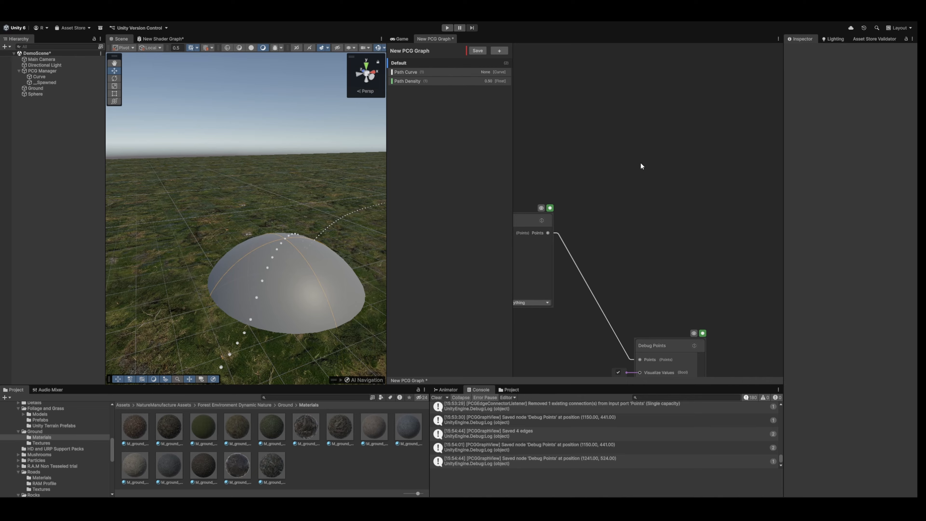
click(616, 178)
drag(678, 175, 683, 139)
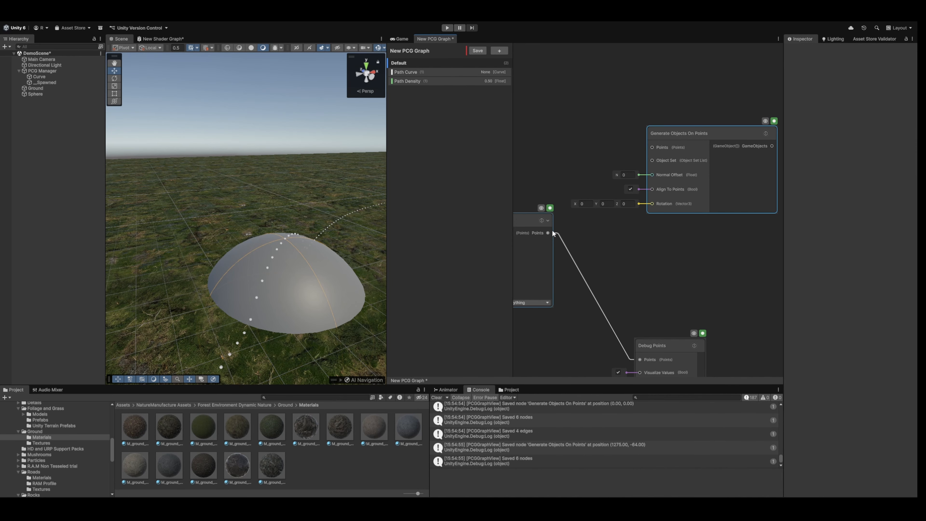
drag(553, 233, 653, 147)
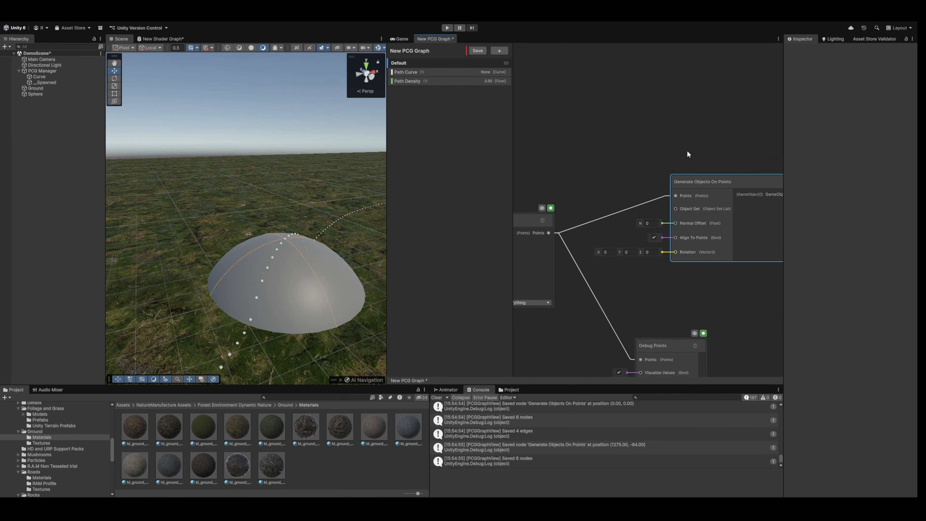
mouse_move(687, 152)
middle_down()
mouse_move(652, 106)
mouse_move(666, 112)
mouse_move(672, 151)
middle_up()
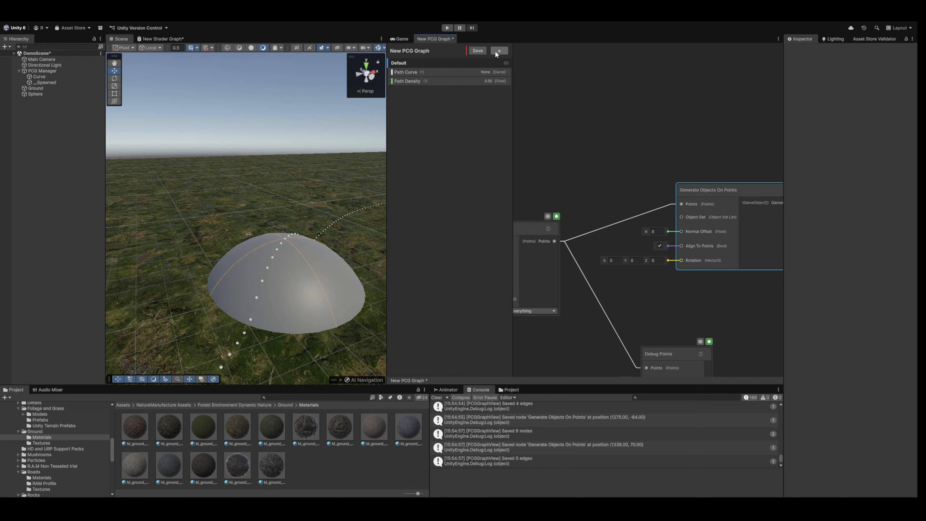
Add a GameObject List parameter to the graph and name it Path Blocks.
click(550, 164)
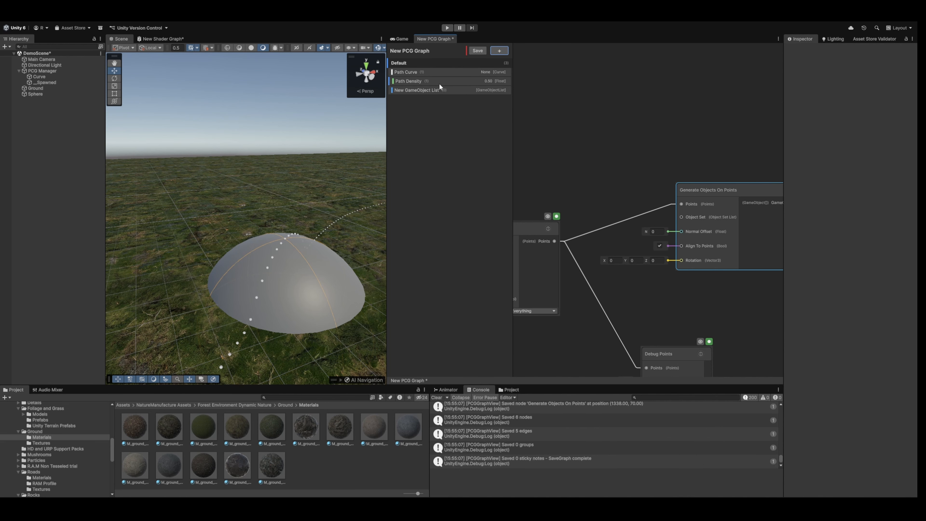
double_click(417, 90)
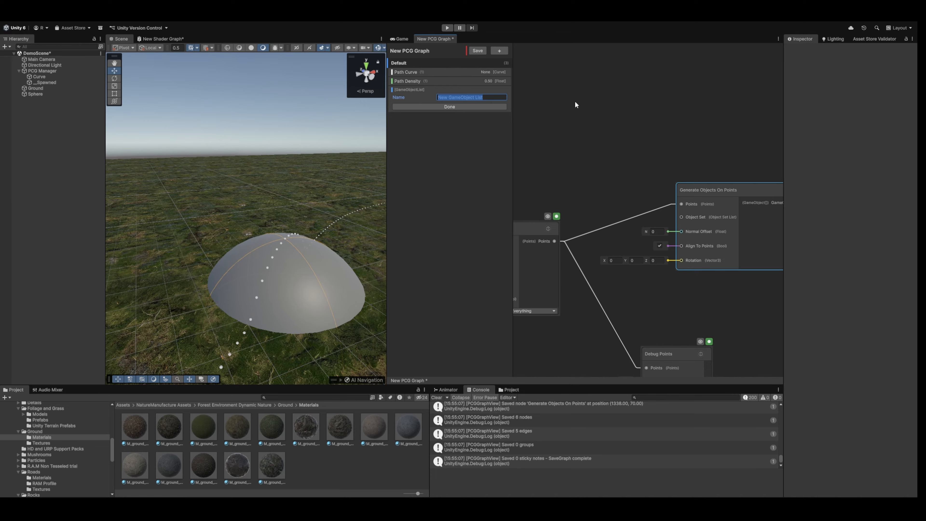
text(Path Blcks)
key(BackSpace)
key(BackSpace)
key(BackSpace)
text(ocks)
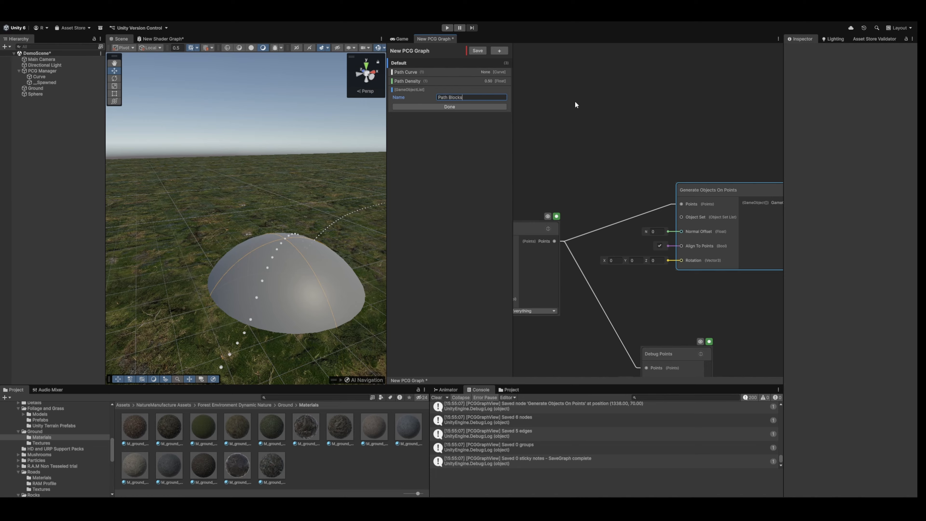
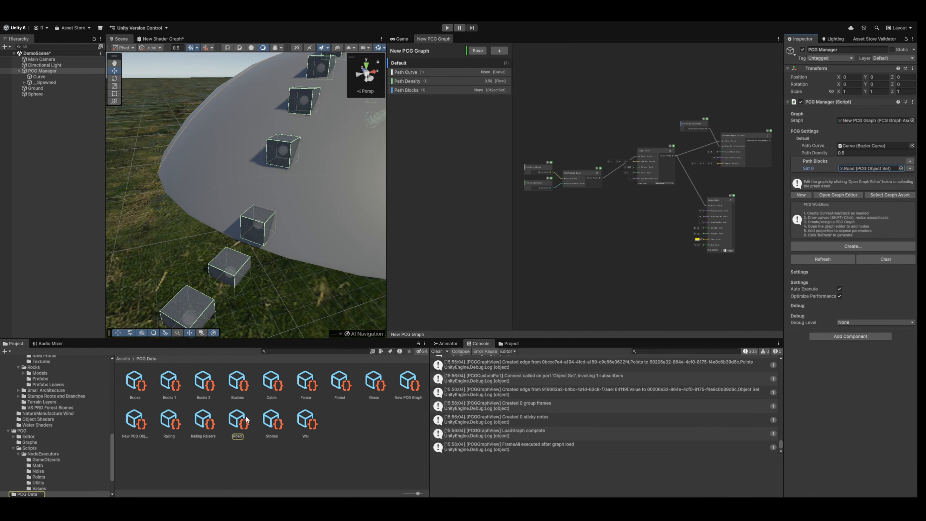
Open the Road object set and try out adding a second prefab entry, then remove that entry.
click(246, 417)
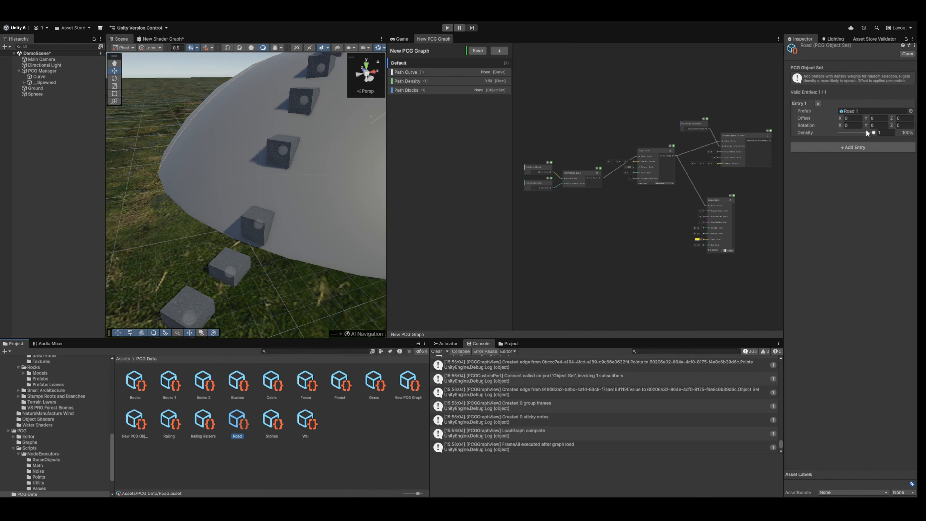
click(870, 146)
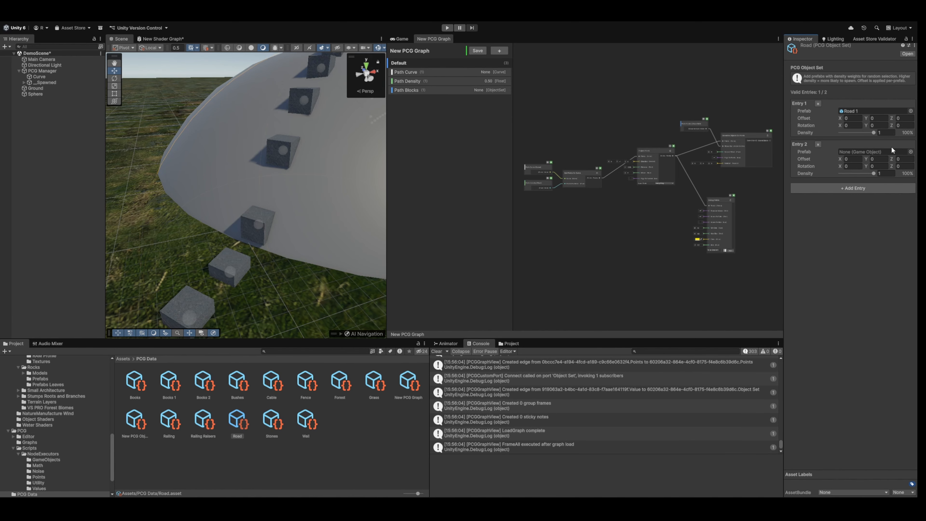
click(820, 144)
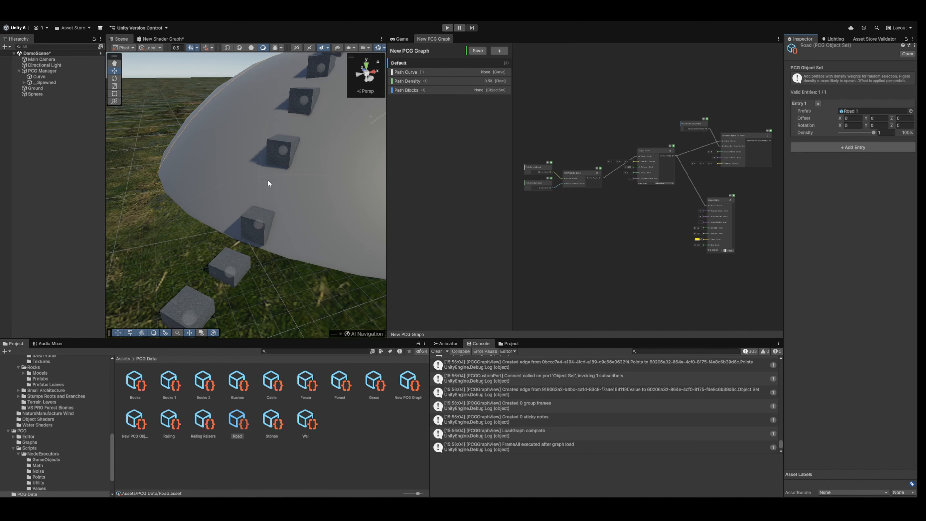
Delete the connection from Project Points to Debug Points, then reconnect the Points output to the Debug Points input.
right_drag(267, 180, 234, 165)
scroll(687, 194, up, 3)
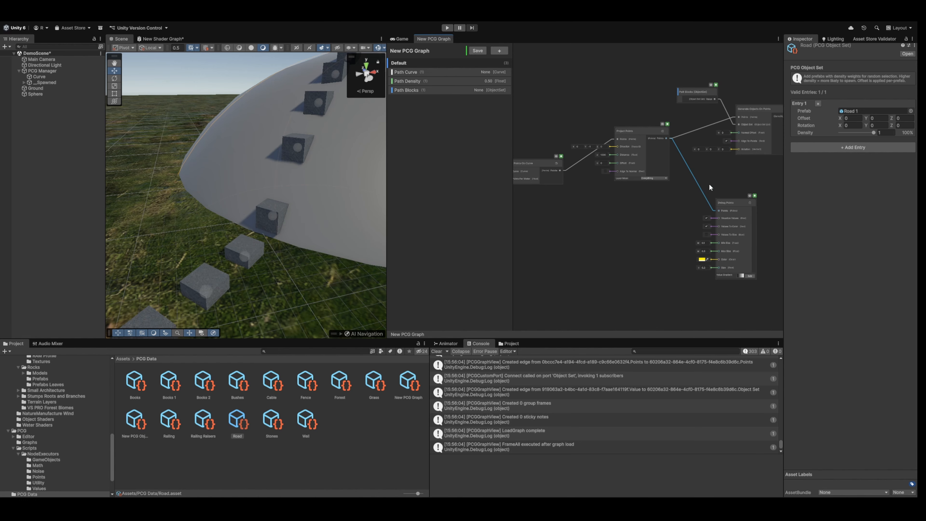
key(Delete)
scroll(748, 181, up, 3)
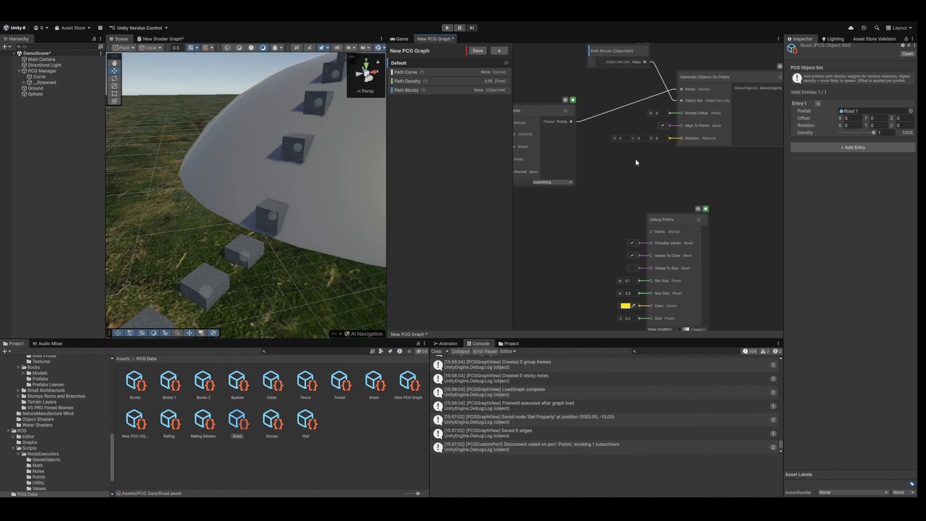
drag(572, 121, 655, 232)
scroll(678, 211, up, 2)
middle_drag(703, 190, 693, 132)
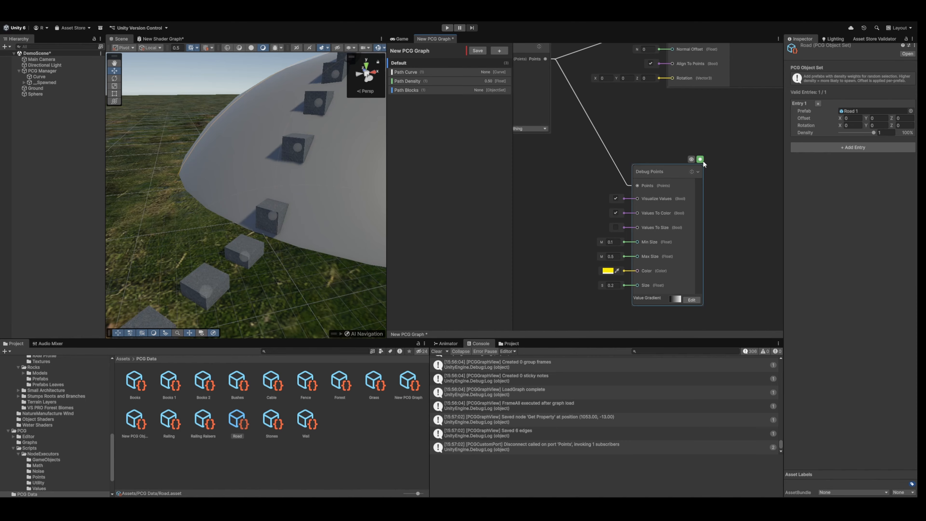
Disable the Debug Points node and save the graph.
middle_drag(703, 159, 702, 189)
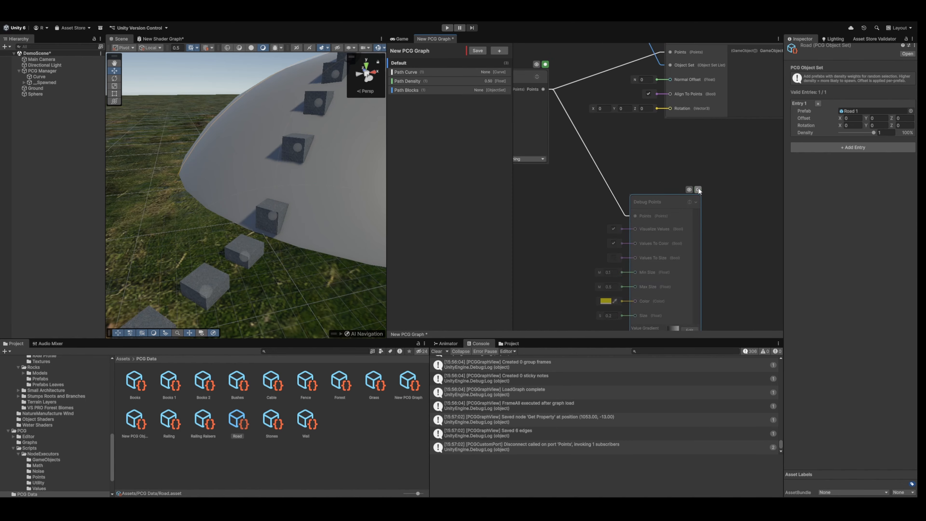
click(698, 190)
click(482, 52)
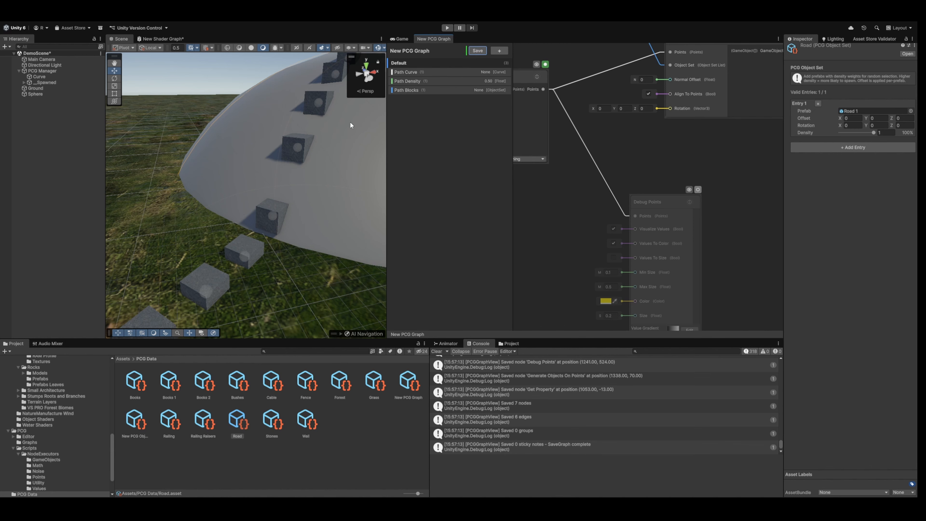
Switch the Debug Points node to its red stop state, then back to enabled.
click(698, 190)
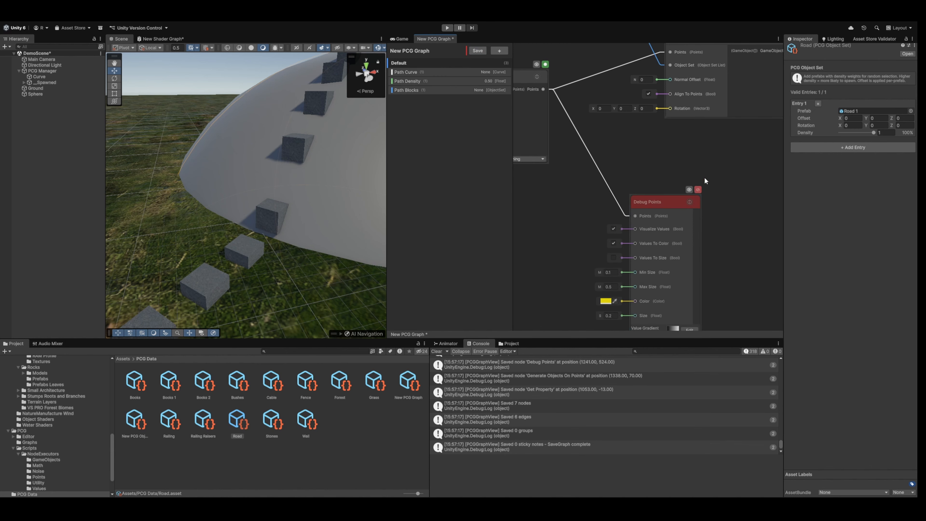
mouse_move(580, 157)
middle_down()
mouse_move(645, 163)
mouse_move(562, 156)
middle_up()
click(680, 187)
scroll(657, 164, down, 2)
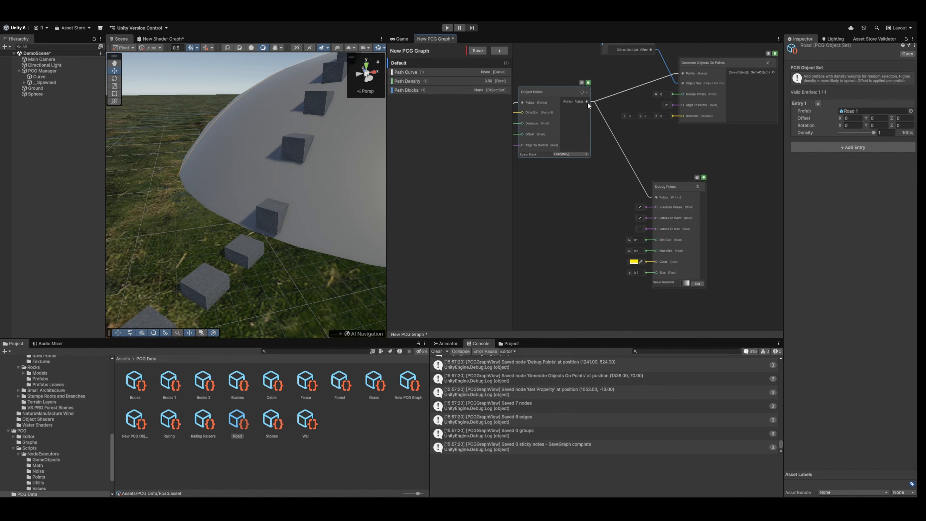
Set the Project Points node to its red stop state to block the nodes downstream of it.
click(588, 82)
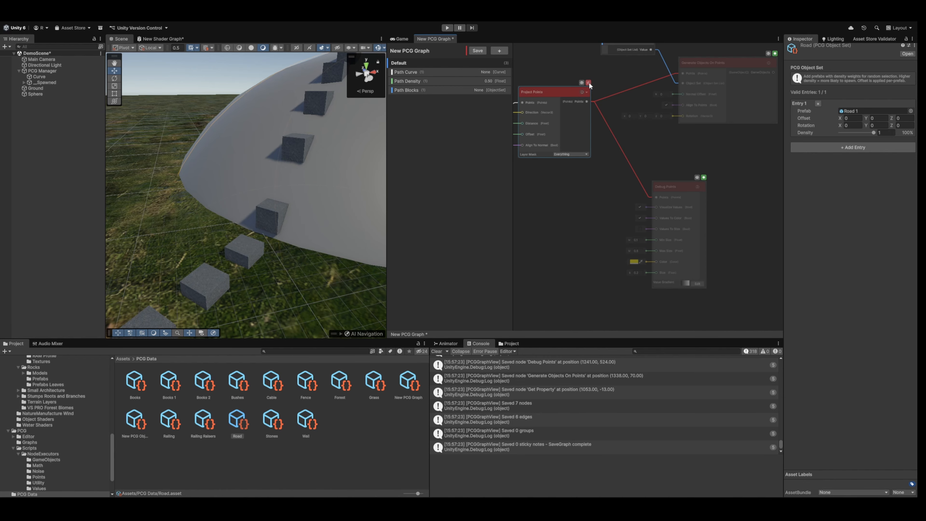
middle_drag(589, 82, 623, 96)
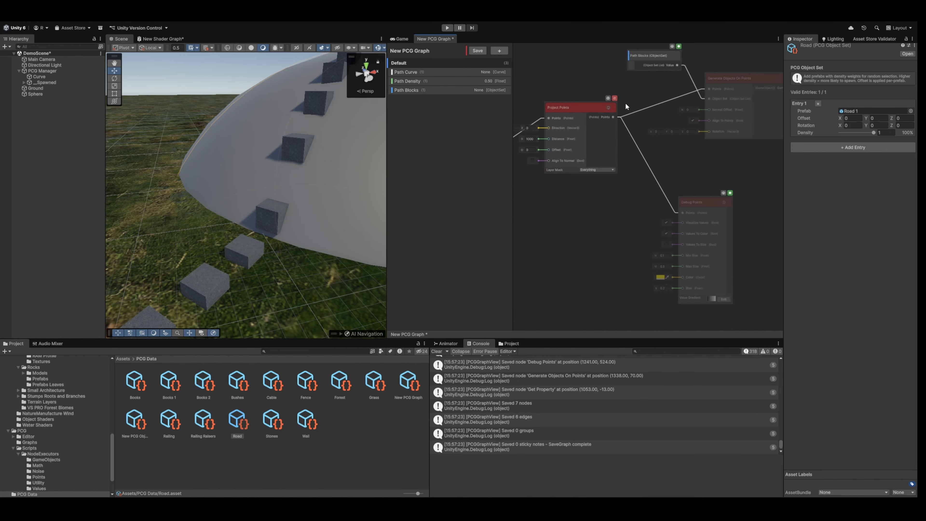
middle_drag(591, 77, 613, 115)
scroll(613, 115, down, 2)
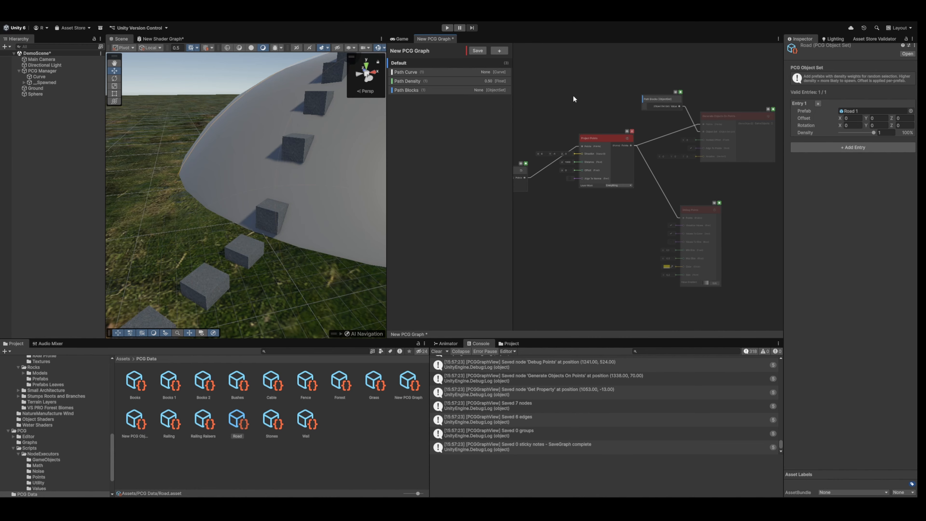
Re-enable Project Points, disable the Debug Points node and save the graph.
scroll(649, 128, up, 3)
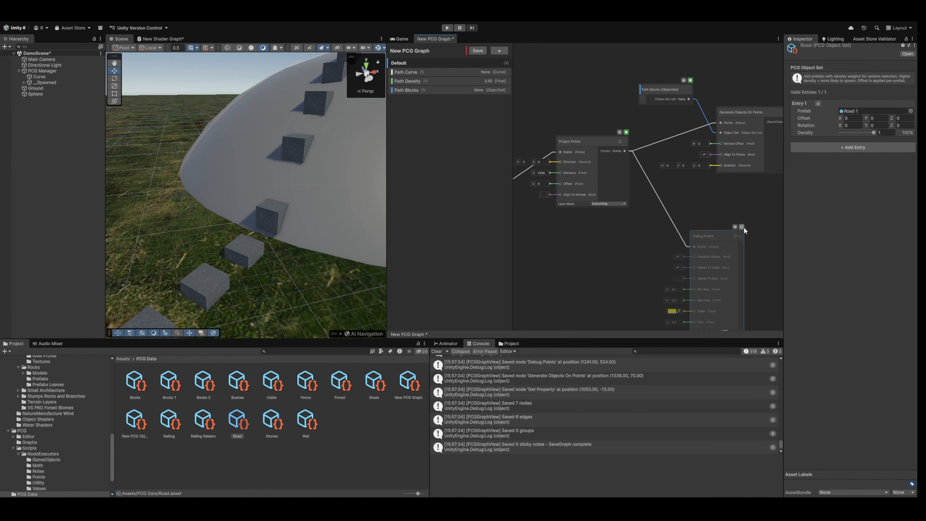
click(474, 51)
alt+drag(320, 160, 270, 187)
Enable Align To Normal on the Project Points node, save the graph and view the whole block path.
middle_drag(561, 220, 578, 224)
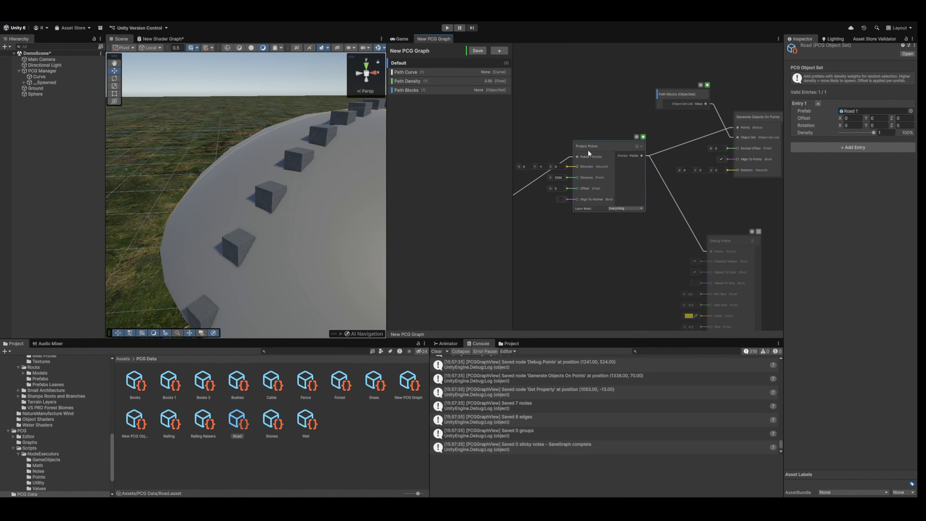
scroll(589, 152, up, 1)
click(556, 208)
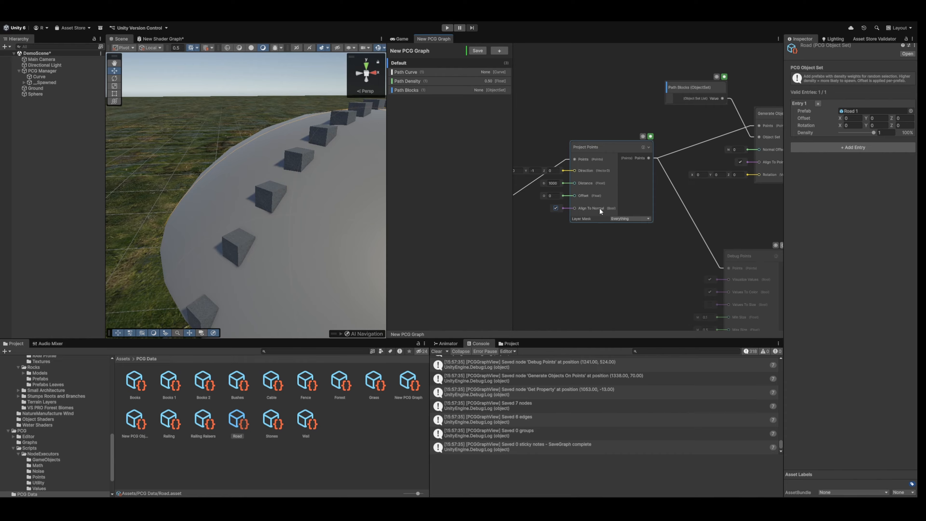
click(471, 52)
alt+drag(327, 135, 356, 112)
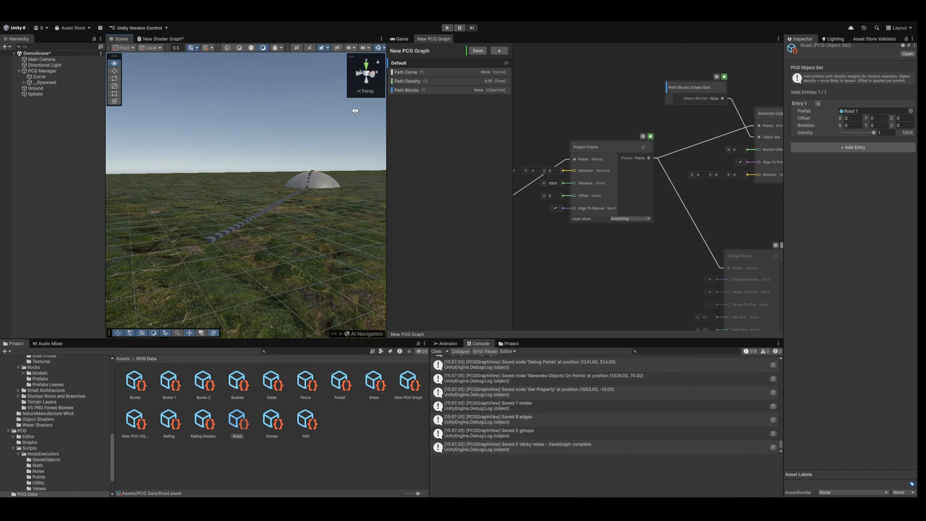
key(w)
right_drag(355, 111, 341, 141)
Add an Update Transform node after Generate Objects On Points and connect the GameObjects output to its GameObjects input.
middle_drag(746, 115, 497, 159)
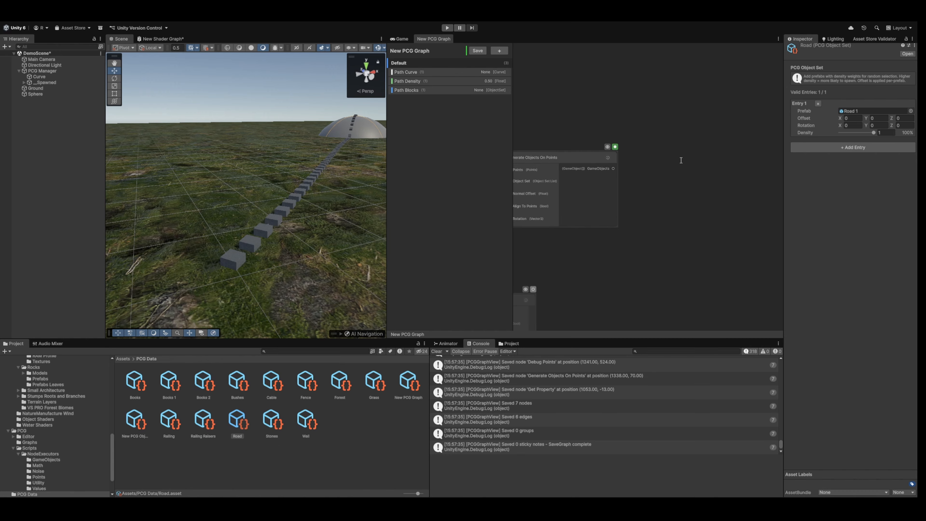
key(Return)
drag(740, 174, 724, 159)
drag(567, 169, 670, 173)
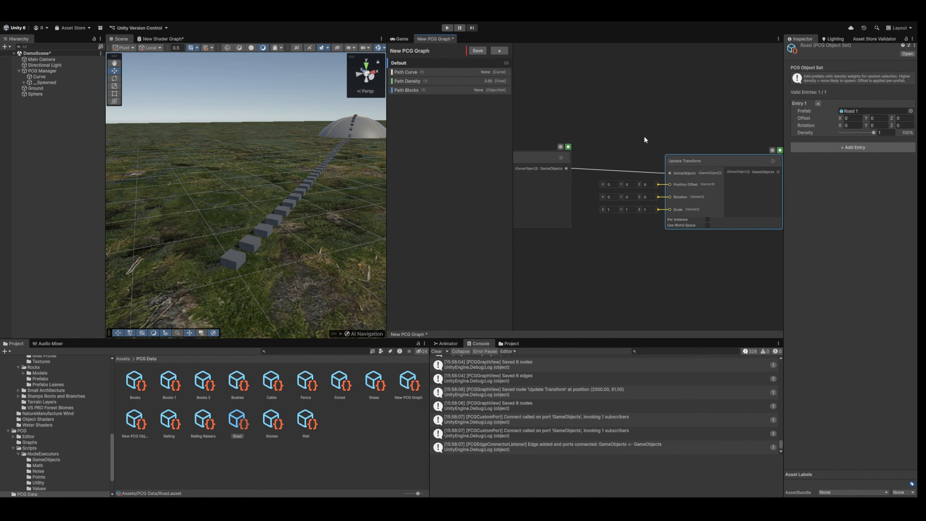
middle_drag(608, 125, 673, 123)
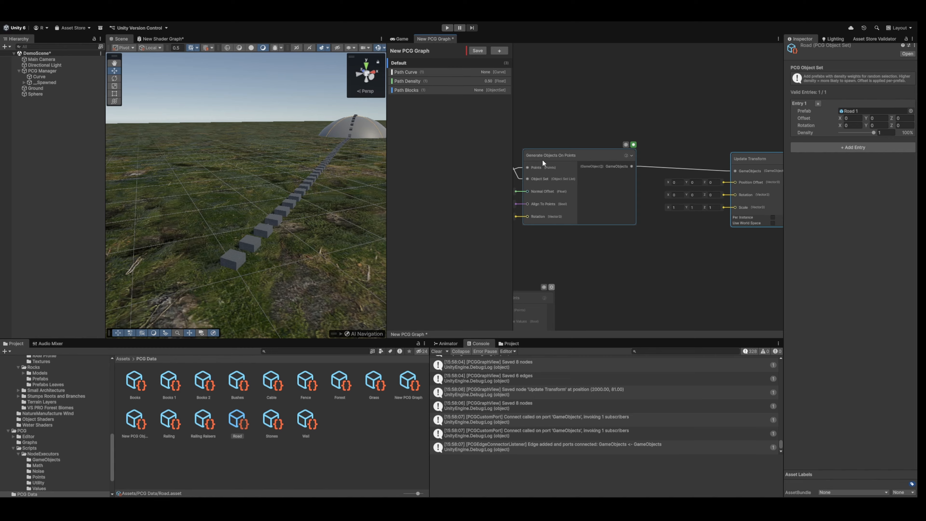
middle_drag(681, 126, 608, 127)
drag(688, 156, 677, 156)
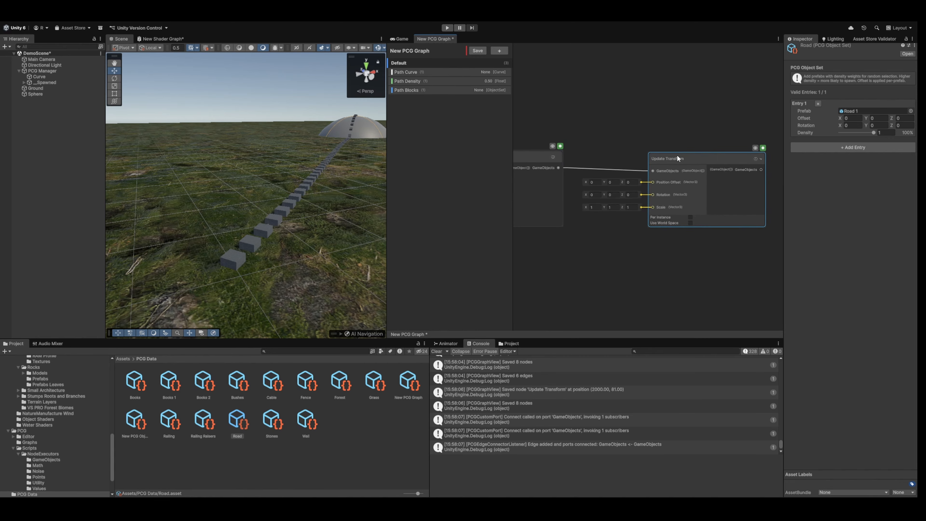
middle_drag(677, 133, 699, 105)
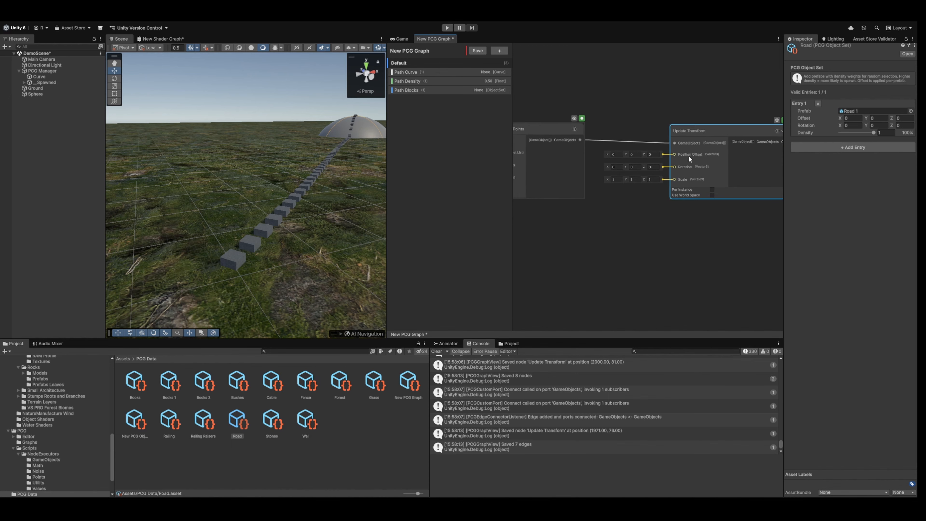
Inspect the first spawned road block, then collapse the _Spawned group and select the PCG Manager.
click(659, 208)
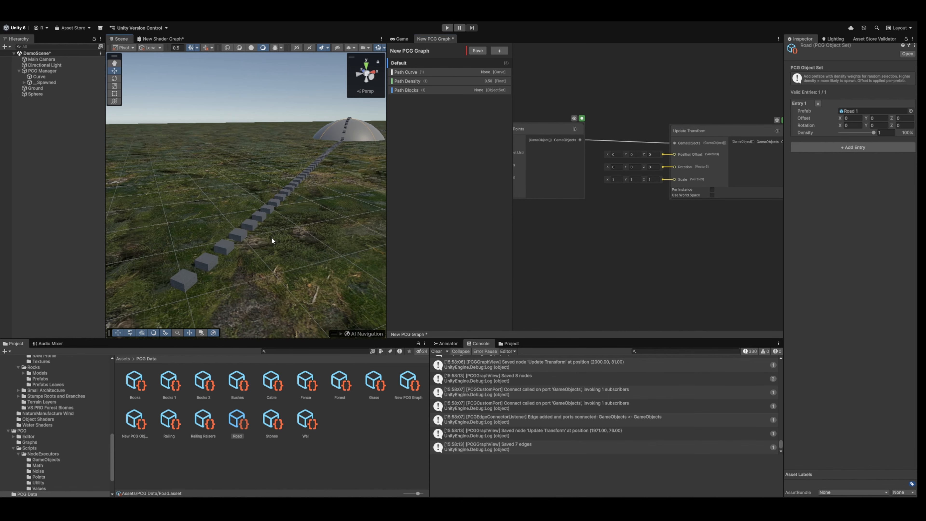
scroll(272, 240, up, 5)
click(223, 271)
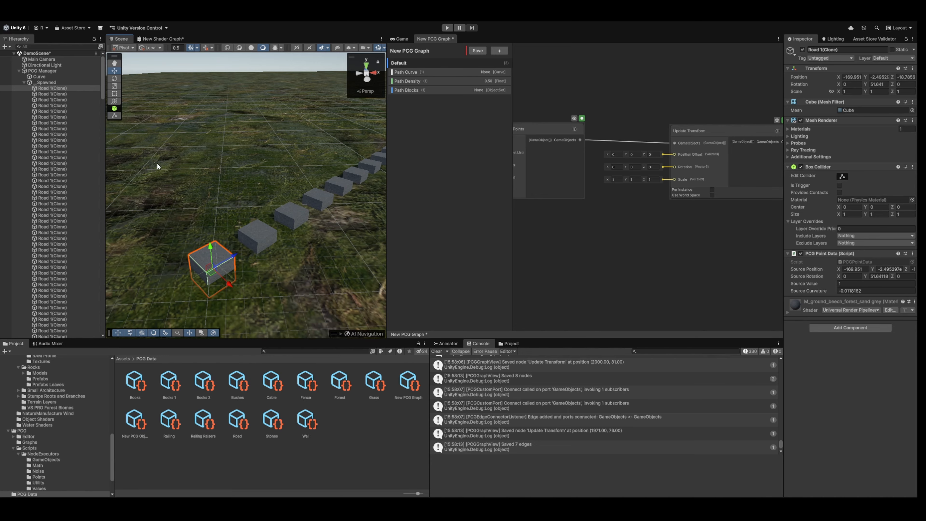
click(24, 82)
click(41, 71)
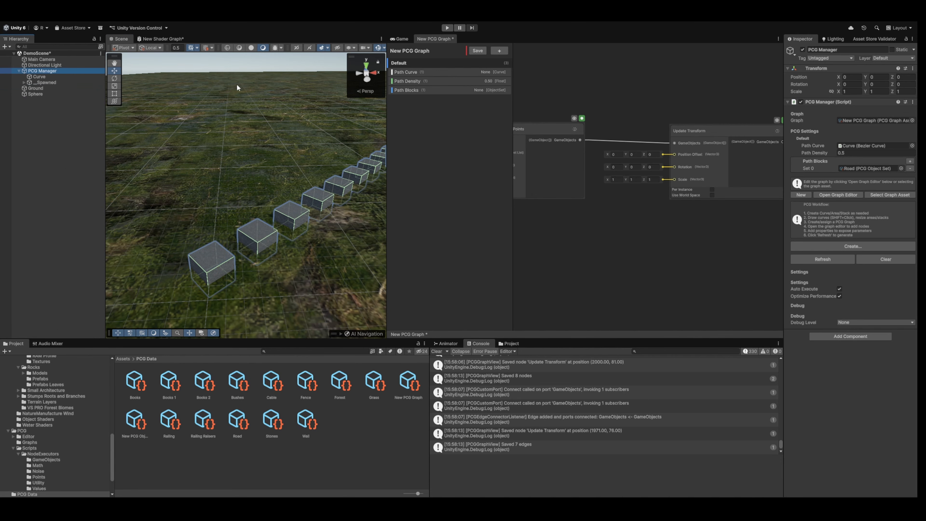
Set the Update Transform scale to X 3, Y 0.2, Z 1.5 and save the graph.
click(617, 179)
text(3)
click(638, 180)
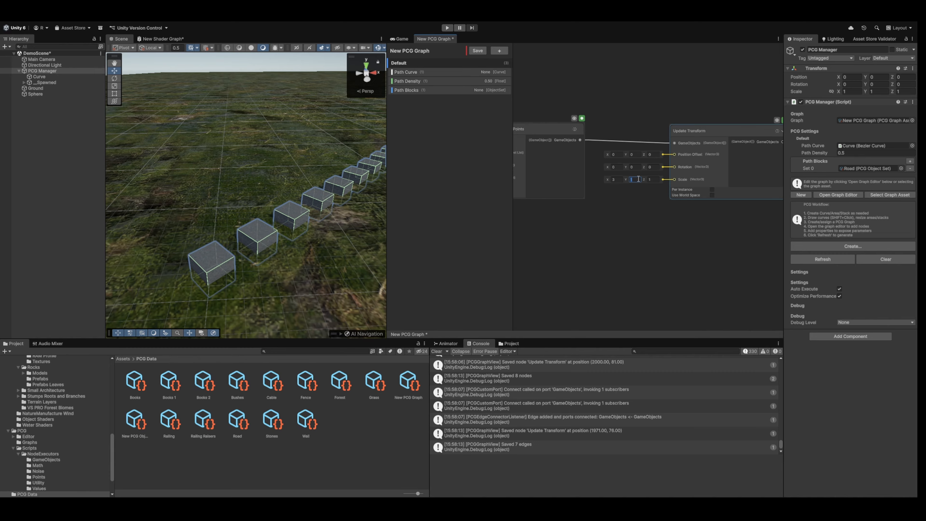
key(Tab)
text(1.5)
click(478, 50)
right_drag(288, 131, 361, 137)
Set the Update Transform Z scale to 1.3 and save the graph.
click(658, 179)
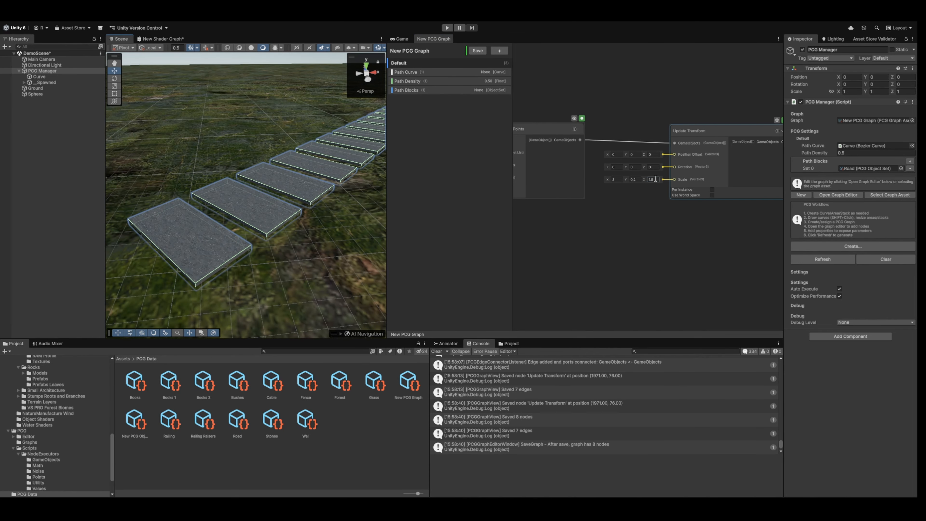
text(1.3)
click(477, 51)
right_drag(327, 58, 284, 131)
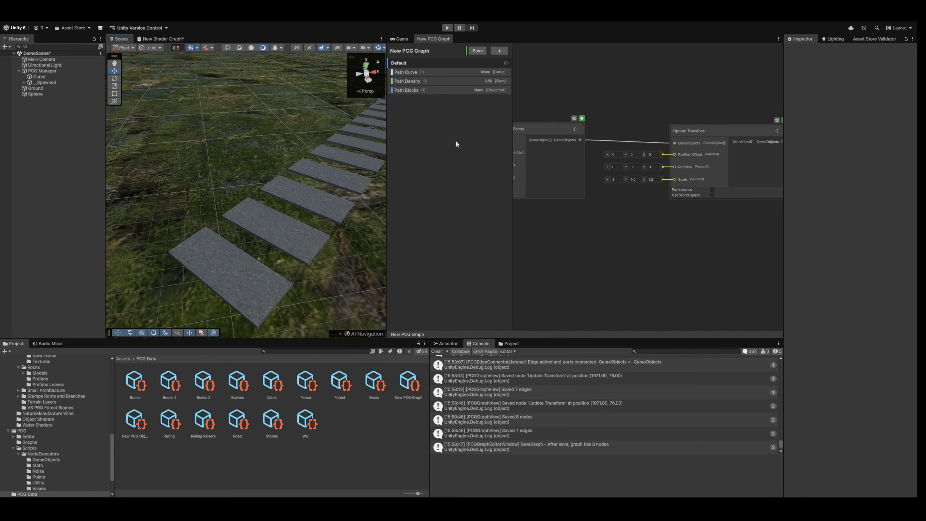
Add a Random Vector3 node below Generate Objects On Points and connect its Value to the Update Transform Scale input.
middle_drag(614, 222, 625, 218)
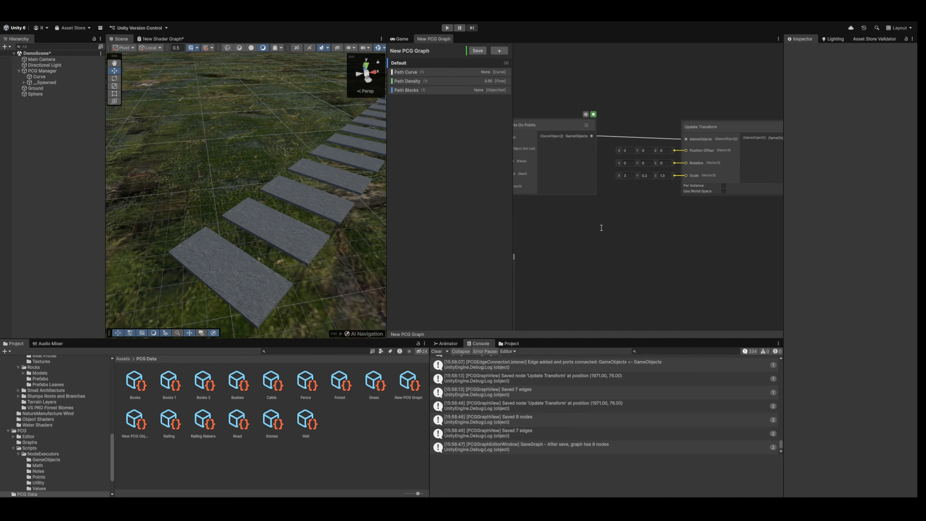
drag(641, 239, 686, 176)
middle_drag(727, 249, 759, 235)
drag(670, 204, 675, 199)
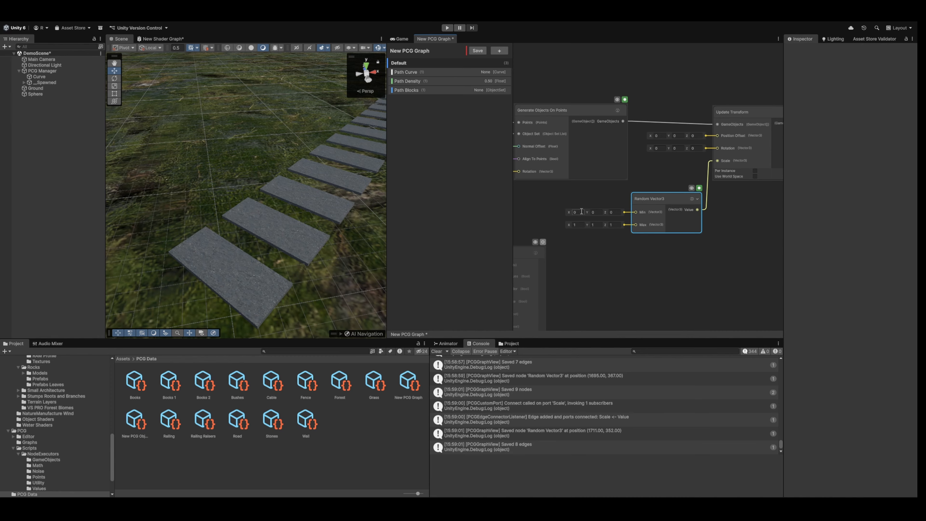
Set the Random Vector3 X range to 2.7 minimum and 3.2 maximum, and both Y values to 0.2.
click(580, 224)
click(581, 214)
text(2.7)
key(Tab)
key(Tab)
key(Tab)
text(3.2)
click(601, 212)
text(.2)
click(595, 218)
click(599, 224)
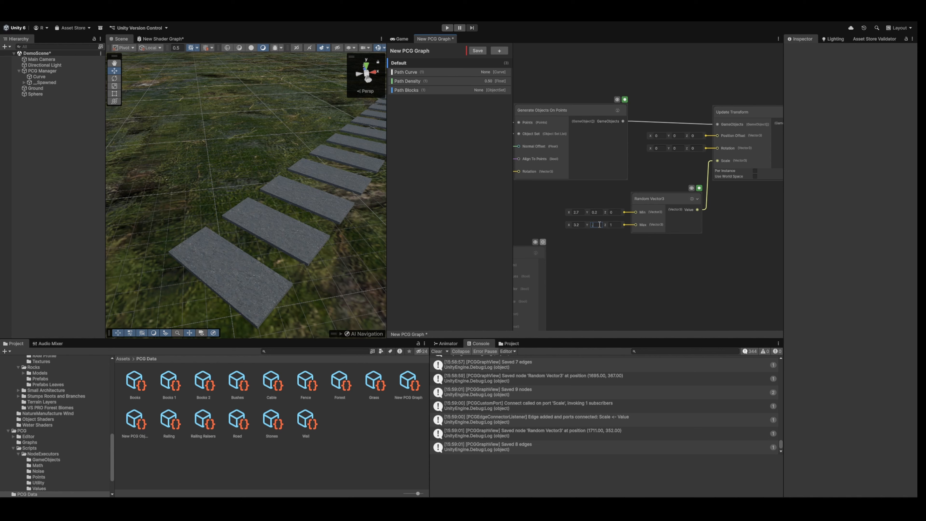
Set the Random Vector3 Z range to 1.2 minimum and 1.3 maximum, and save the graph.
click(615, 212)
text(1.2)
key(Tab)
key(Tab)
key(Tab)
text(1.3)
click(477, 50)
mouse_move(289, 86)
right_down()
mouse_move(328, 100)
mouse_move(304, 87)
right_up()
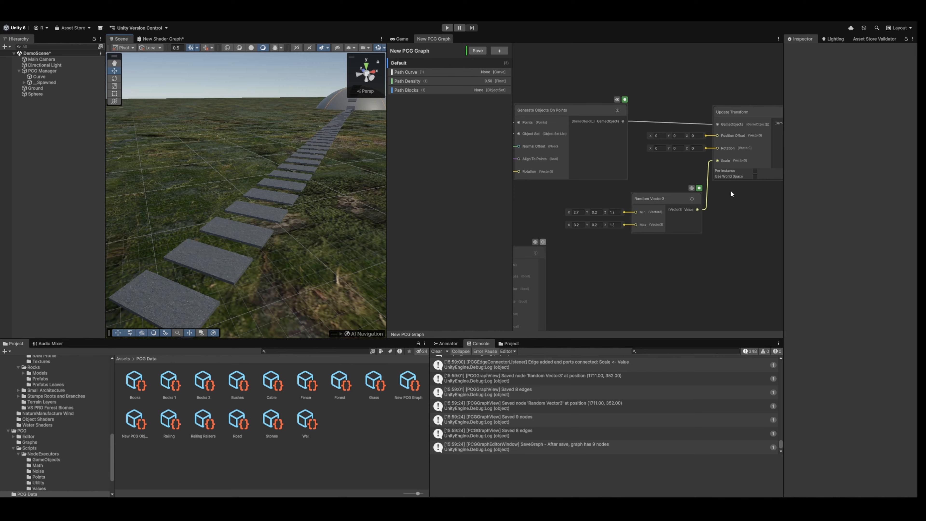
Enable Per Instance on Update Transform, shift the Random Vector3 node slightly away from it and save the graph.
middle_drag(743, 211, 719, 220)
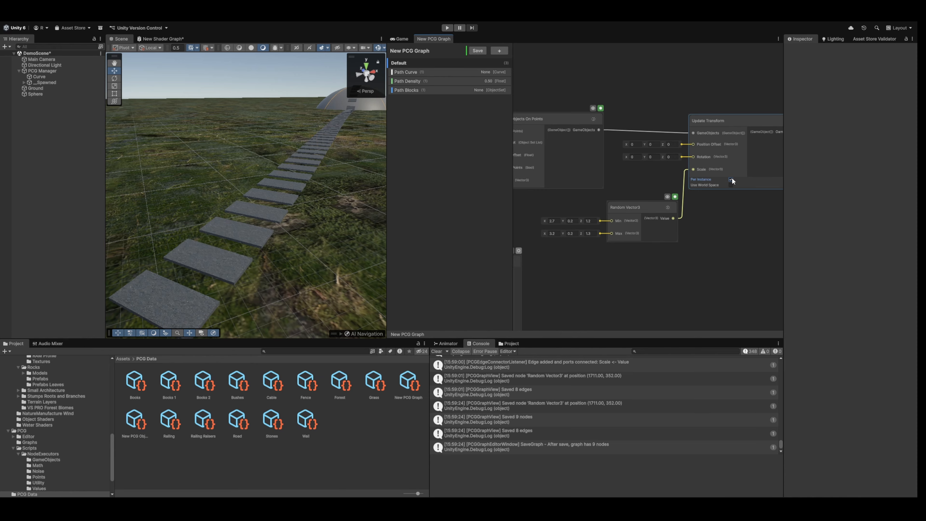
drag(643, 207, 631, 204)
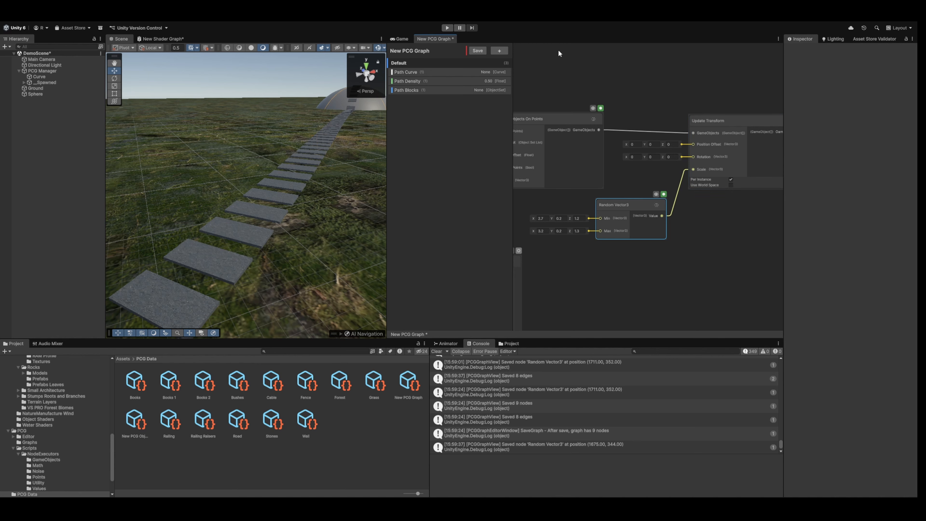
click(477, 51)
right_drag(270, 114, 332, 141)
Set the Random Vector3 X range to 2.5 minimum and 3.5 maximum, and save the graph.
scroll(553, 243, up, 3)
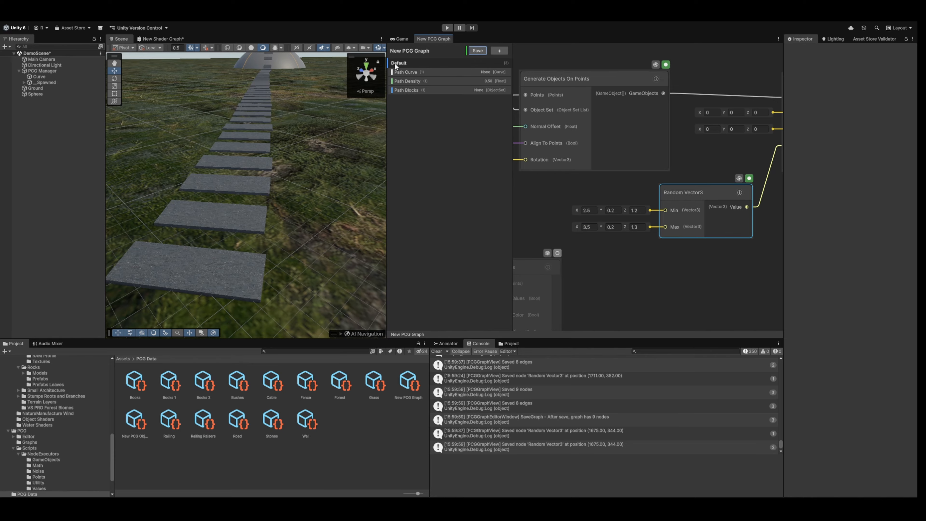
right_drag(330, 137, 251, 160)
middle_drag(699, 159, 551, 214)
scroll(657, 168, down, 3)
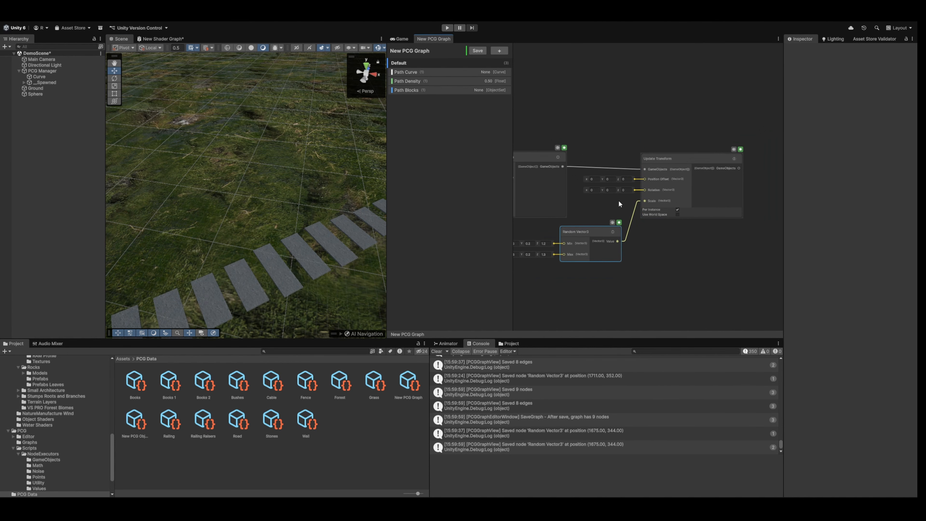
Duplicate the Random Vector3 node, place the copy above the Generate Objects On Points node and connect it to Update Transform's Rotation input.
drag(608, 243, 601, 264)
middle_drag(602, 175, 647, 161)
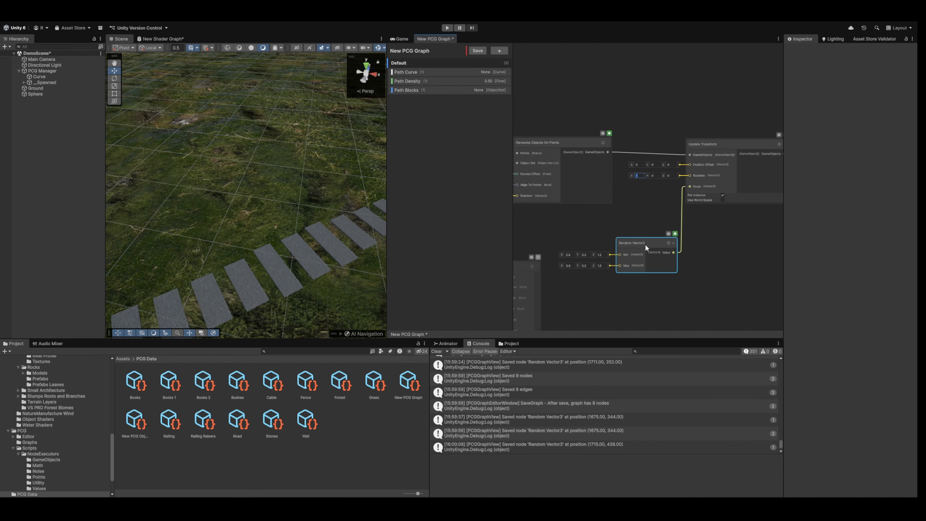
click(646, 243)
key(ctrl+d)
drag(652, 250, 633, 89)
middle_drag(706, 103, 683, 108)
drag(664, 175, 667, 179)
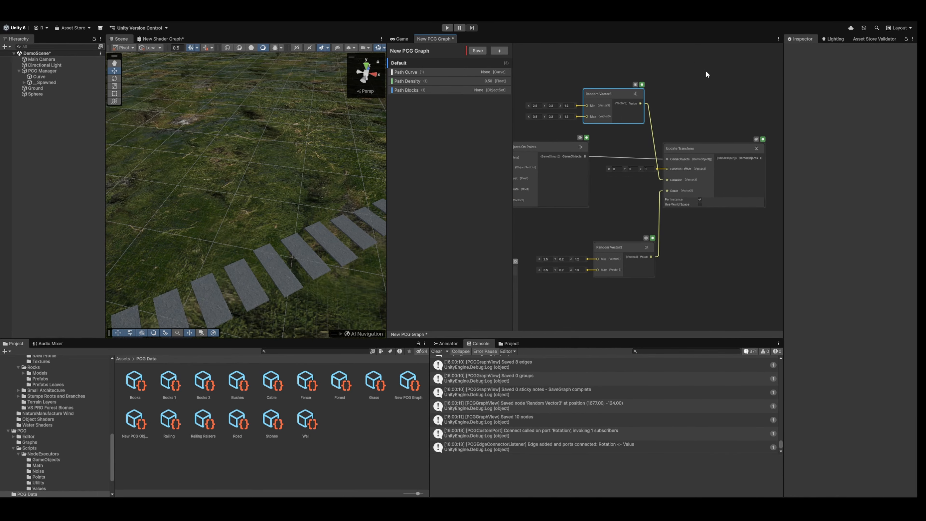
Set the rotation Random Vector3 node's Min to X 0, Y -5, Z 0.
scroll(683, 105, up, 2)
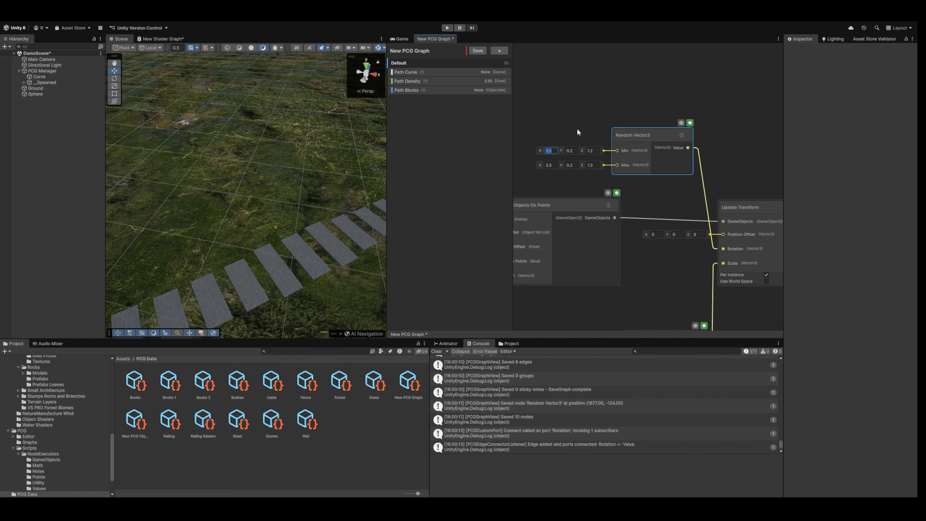
text(0)
key(Tab)
text(-5)
key(Tab)
text(0)
key(Tab)
Set the rotation Random Vector3 node's Max to X 0, Y 5, Z 0, and save the graph.
key(Tab)
key(shift+Tab)
text(0)
key(Tab)
text(2)
key(Tab)
key(shift+Tab)
text(5)
key(Tab)
text(0)
middle_drag(564, 152, 589, 98)
click(579, 122)
click(476, 51)
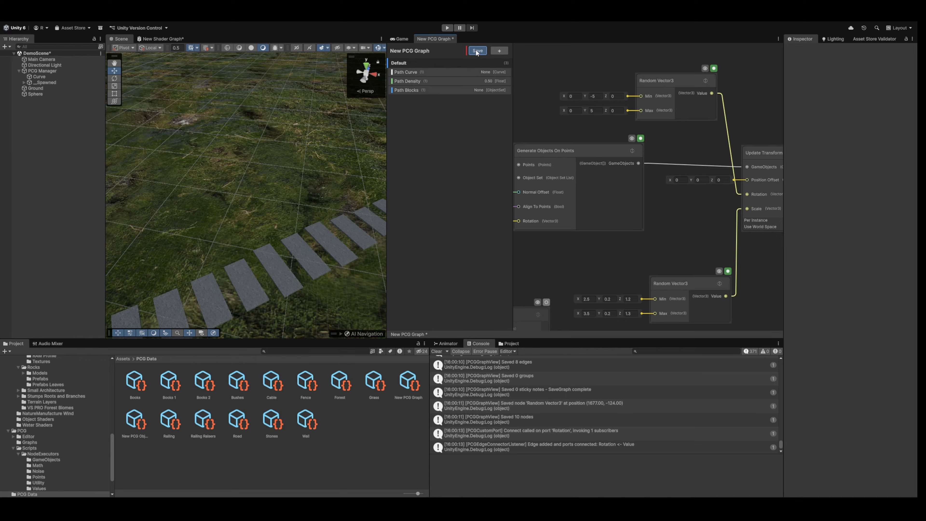
Insert an anchor on the curve just after Anchor 0 and move it to about X -175.8, Z 51.5.
right_drag(323, 125, 204, 106)
click(41, 94)
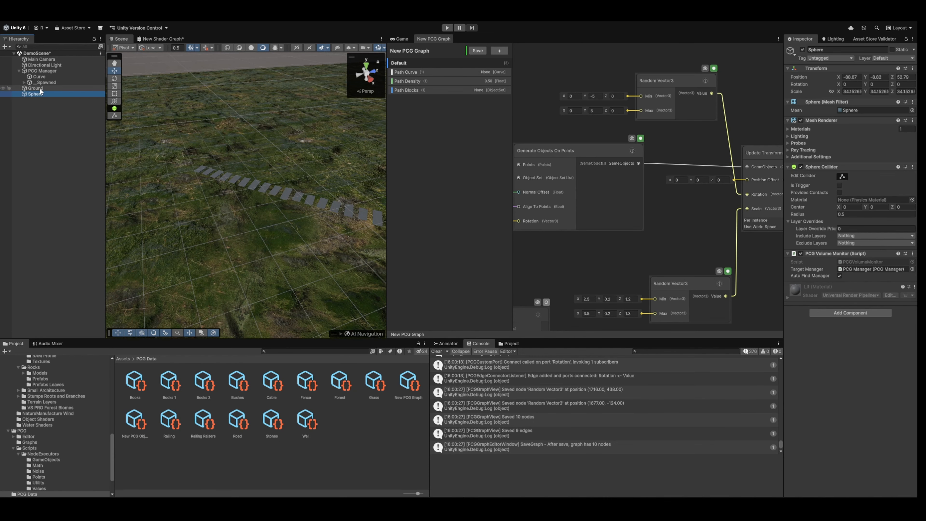
click(44, 76)
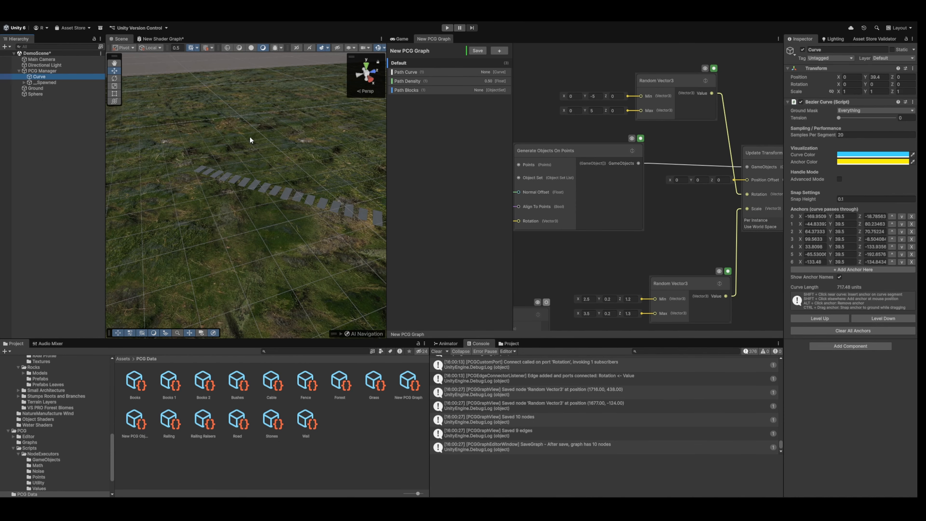
right_drag(250, 138, 269, 219)
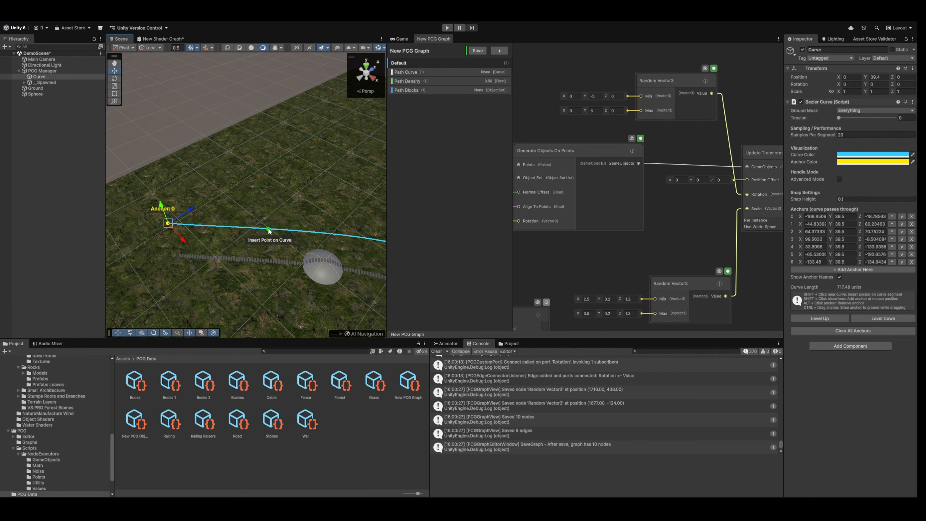
shift+click(269, 231)
drag(268, 230, 239, 178)
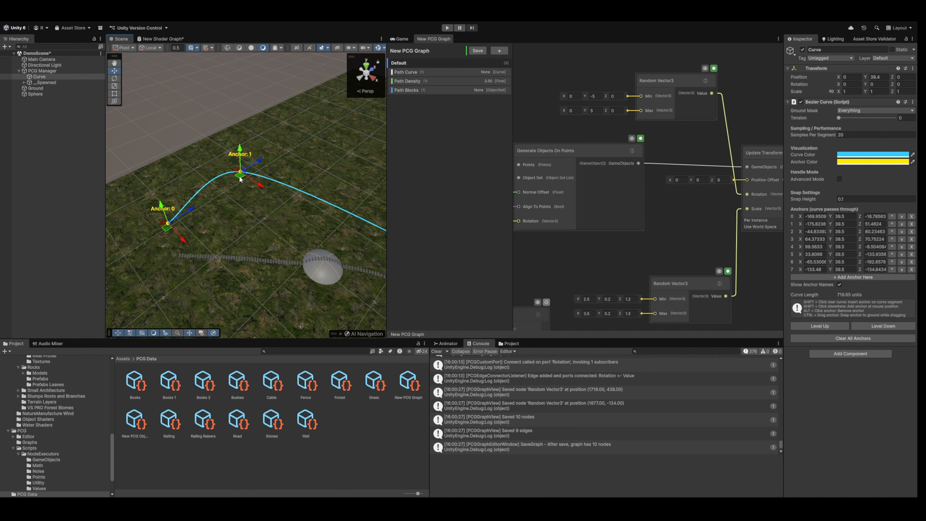
Move the curve's Anchor 2 to about X -61.7, Z 48.6 and inspect the path blocks around the new bend.
right_drag(348, 214, 407, 205)
drag(292, 214, 265, 251)
key(d)
shift+right_drag(298, 196, 200, 210)
drag(321, 301, 333, 294)
right_drag(332, 237, 784, 196)
key(w)
middle_drag(571, 130, 691, 116)
middle_drag(605, 113, 696, 119)
middle_drag(630, 168, 587, 156)
middle_drag(769, 116, 503, 110)
Set the scale Random Vector3 node's Z range to 1.6 minimum and 2 maximum, and save the graph.
middle_drag(554, 321, 649, 247)
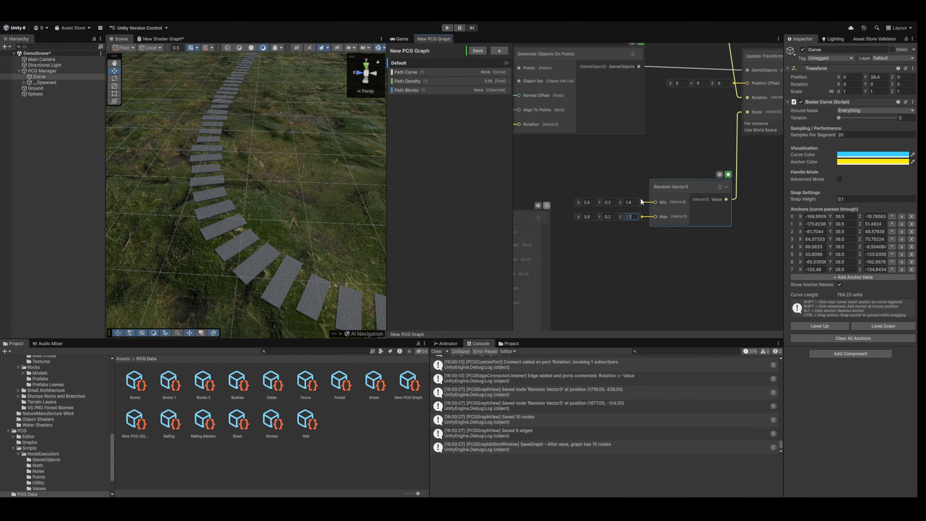
click(475, 50)
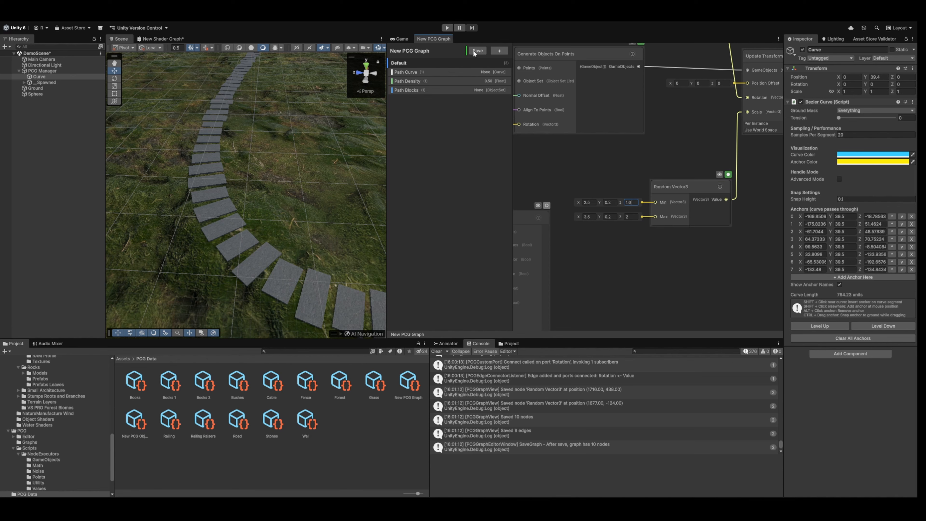
key(w)
right_drag(271, 133, 412, 137)
key(s)
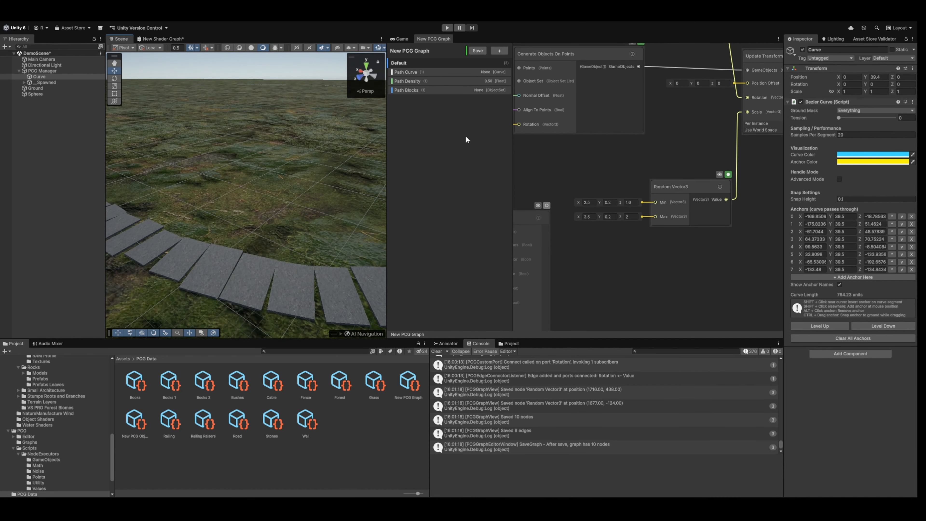
Add a Simple Deform To Curve node, connect Update Transform's GameObjects output to it and save the graph.
middle_drag(730, 126, 592, 214)
middle_drag(720, 92, 702, 140)
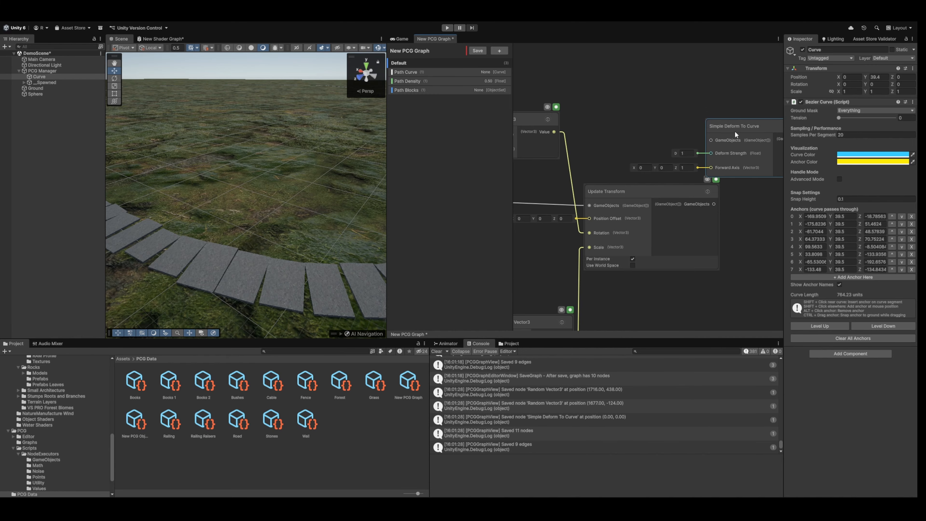
middle_drag(697, 93, 614, 91)
drag(662, 123, 700, 173)
scroll(651, 141, down, 2)
middle_drag(604, 134, 637, 120)
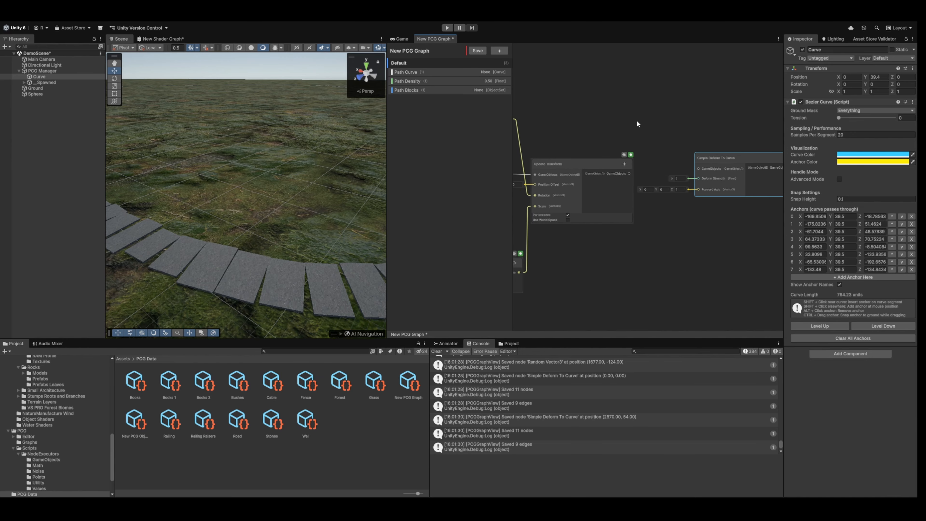
drag(629, 174, 719, 166)
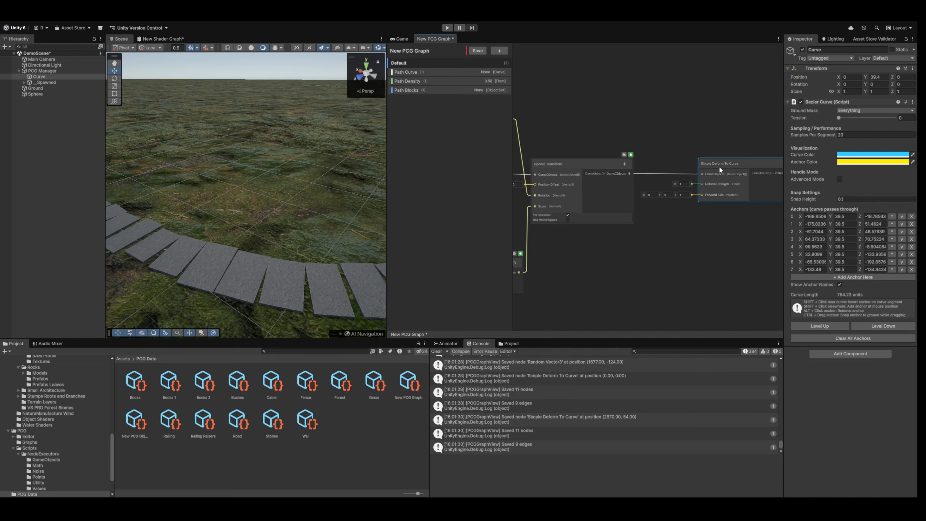
scroll(723, 169, up, 2)
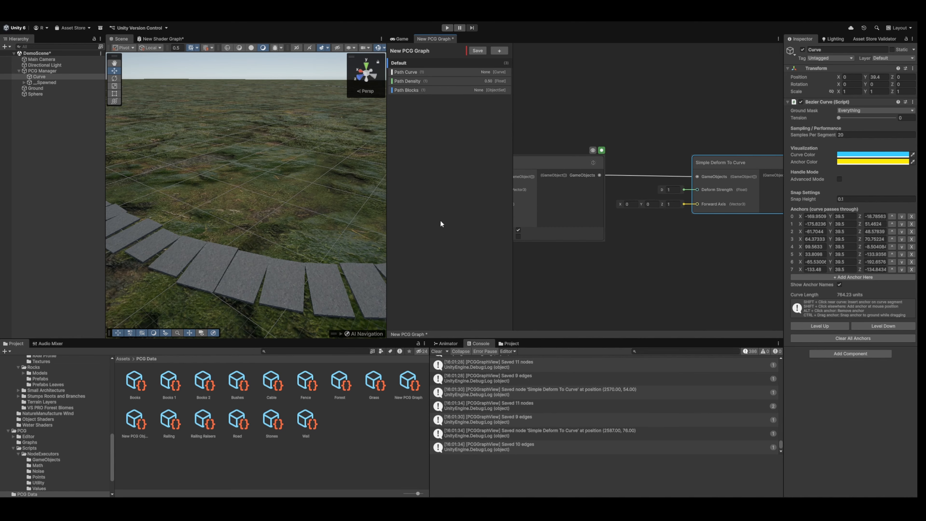
right_drag(283, 227, 203, 255)
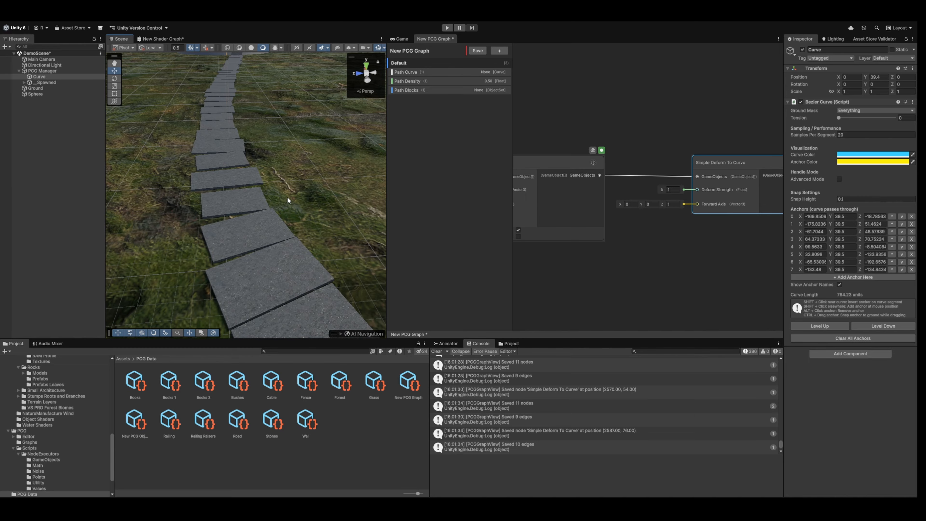
click(471, 48)
right_drag(338, 114, 408, 149)
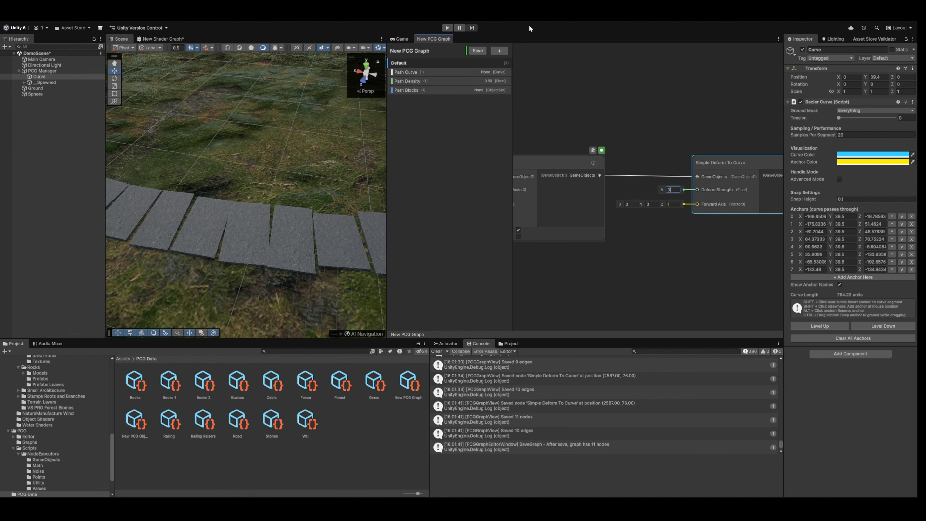
Try Deform Strength values of 3 and 5 on the Simple Deform To Curve node, saving the graph each time.
click(484, 50)
mouse_move(265, 114)
right_down()
mouse_move(297, 107)
mouse_move(278, 113)
right_up()
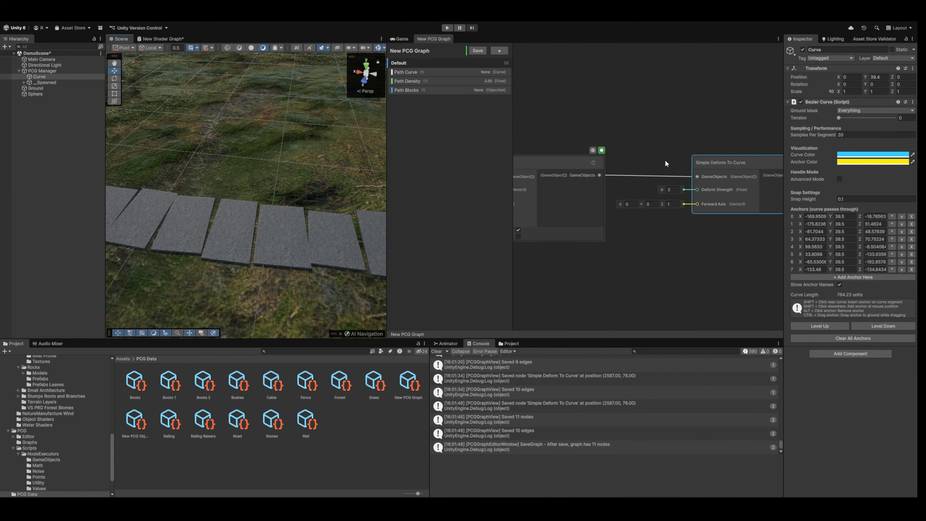
click(480, 53)
right_drag(312, 70, 351, 91)
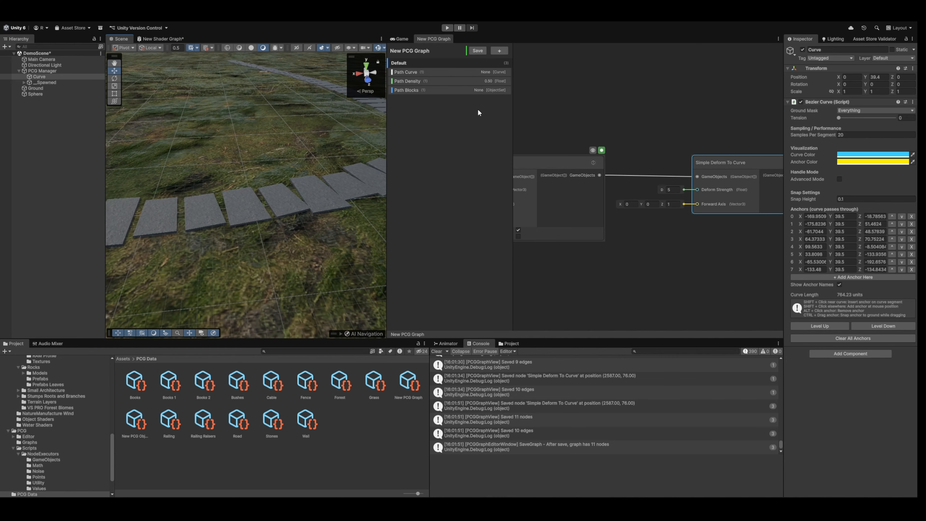
Revisit the Random Vector3 node feeding Scale, save the graph and examine the deformed path blocks along the bend.
middle_drag(639, 186, 712, 126)
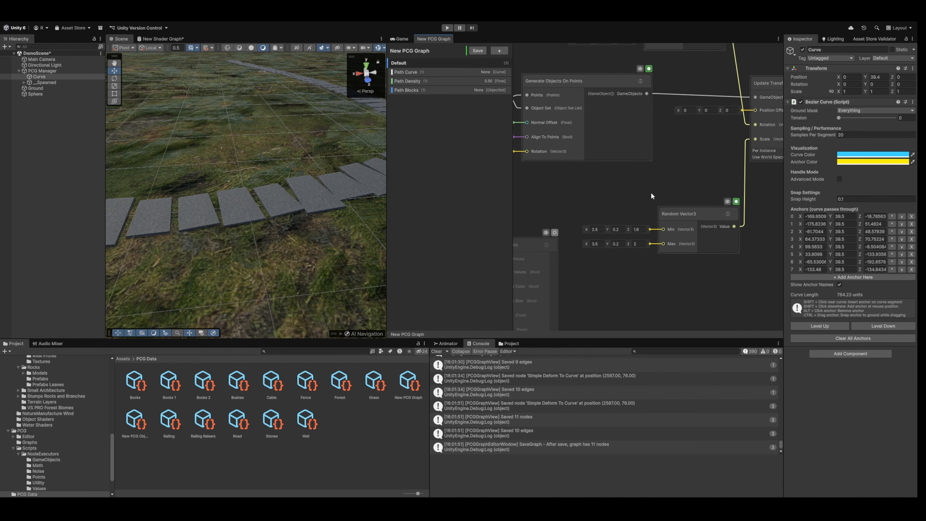
click(480, 53)
right_drag(243, 95, 149, 130)
right_drag(269, 205, 294, 171)
Set the Simple Deform To Curve node's Deform Strength to 3, save the graph and inspect the path.
middle_drag(740, 126, 600, 213)
middle_drag(740, 212, 665, 197)
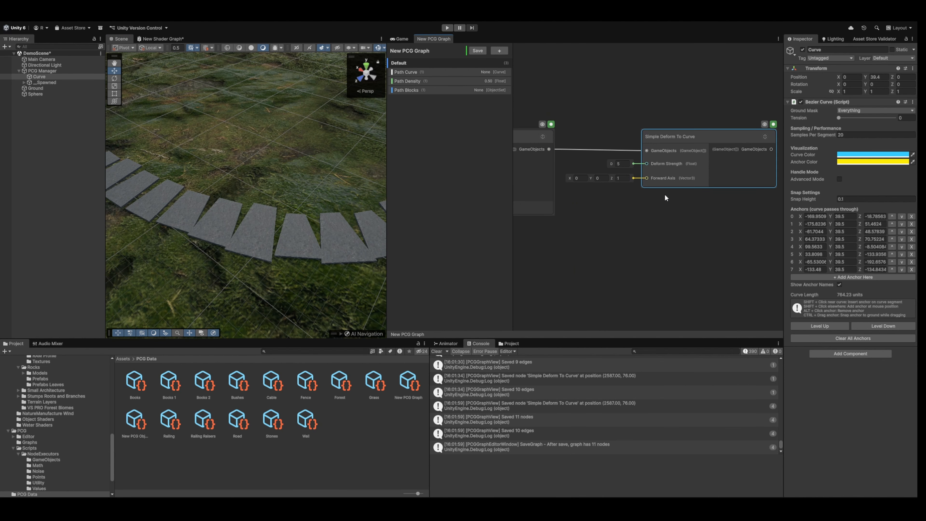
click(627, 165)
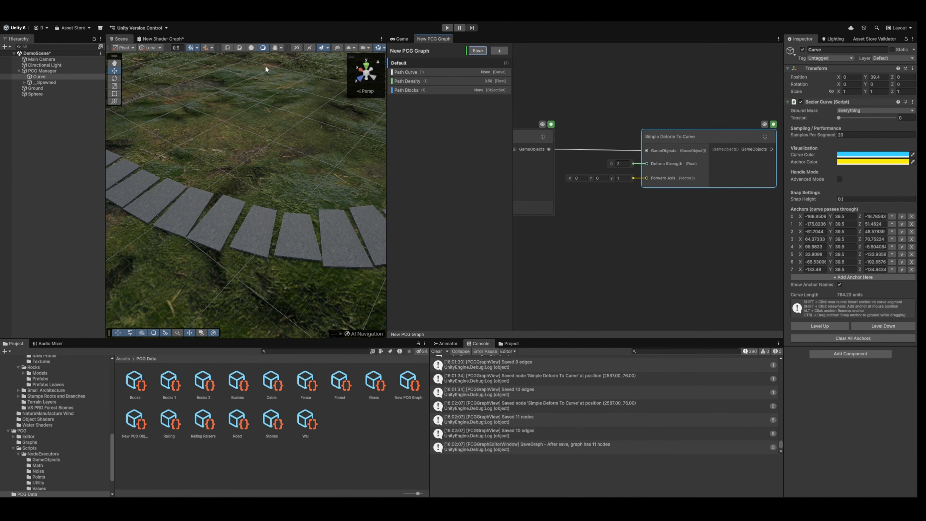
right_drag(267, 104, 339, 193)
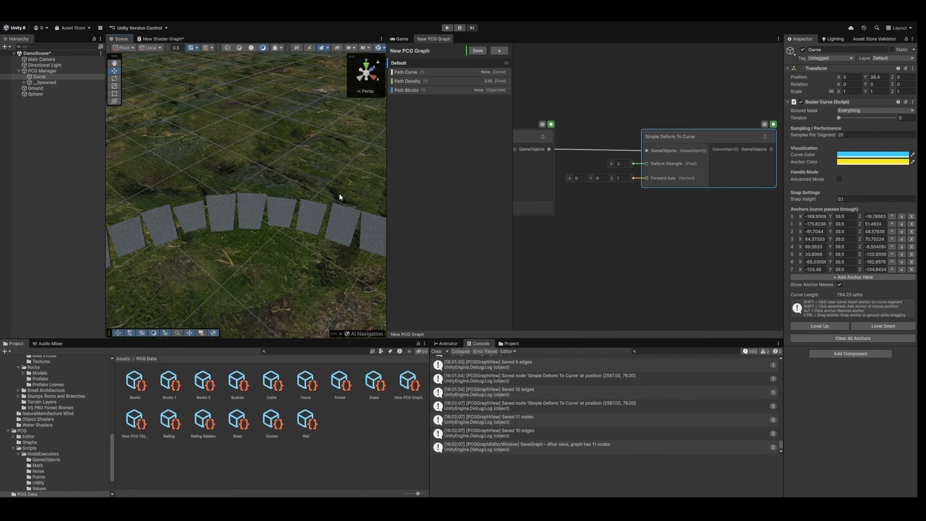